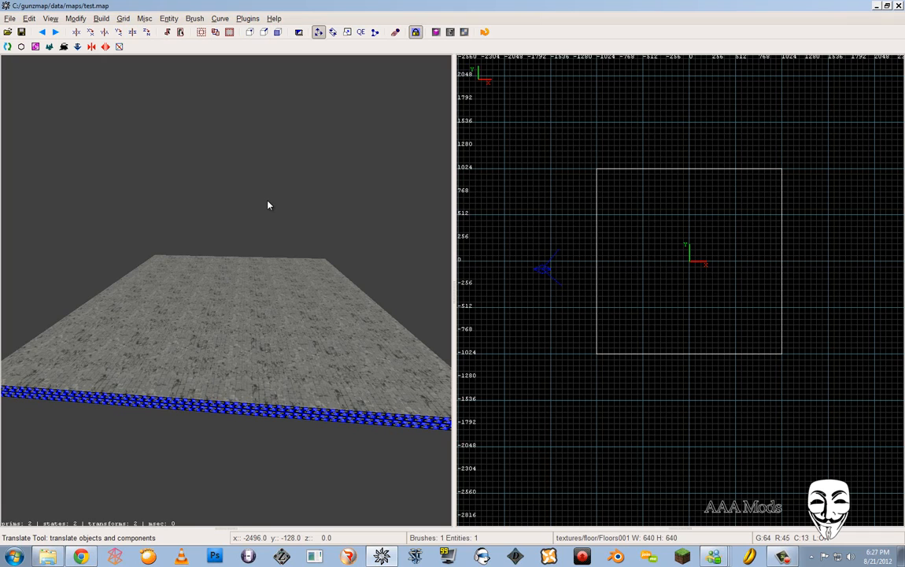
# - Set the grid to 64 and place an info_player_deathmatch entity at the map origin
pyautogui.click(123, 18)
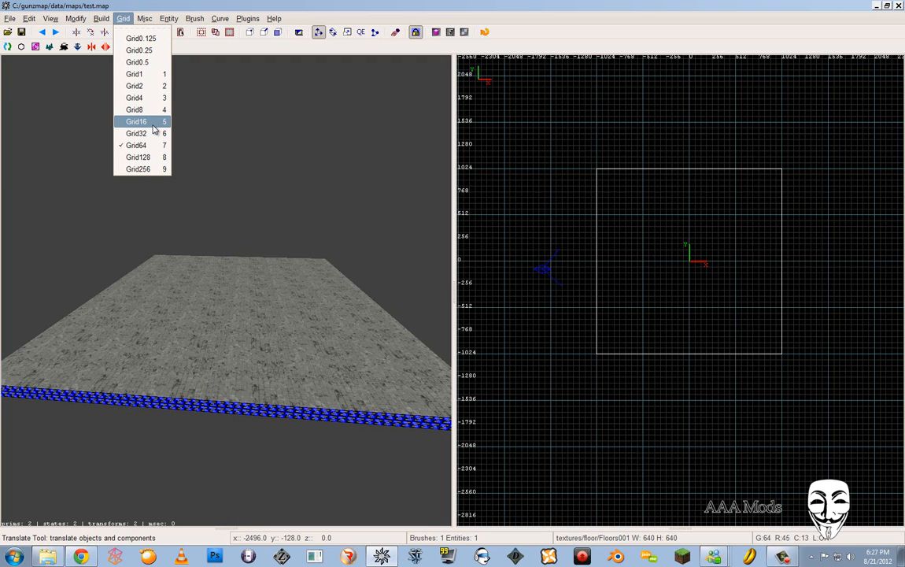
pyautogui.click(155, 148)
pyautogui.rightClick(195, 210)
pyautogui.press('Up')
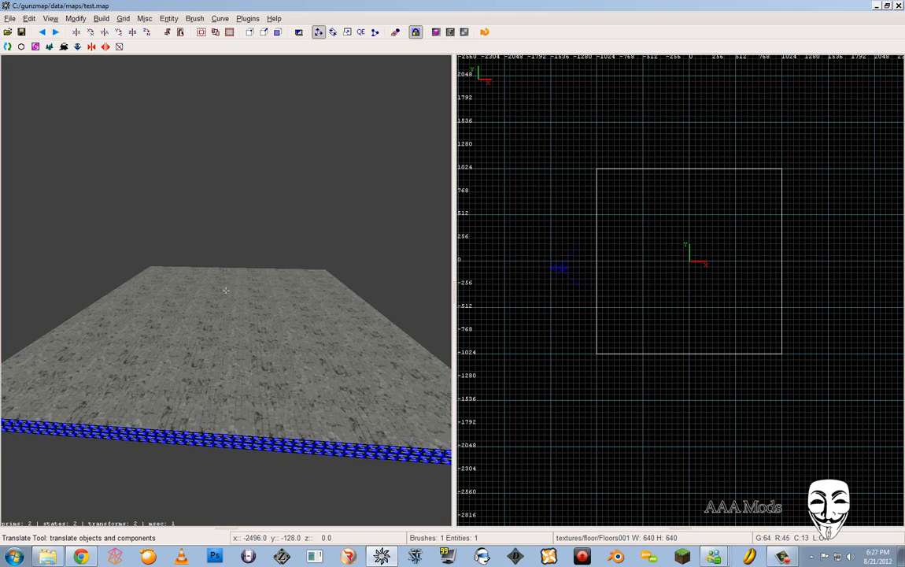
pyautogui.rightClick(225, 290)
pyautogui.scroll(2, 703, 275)
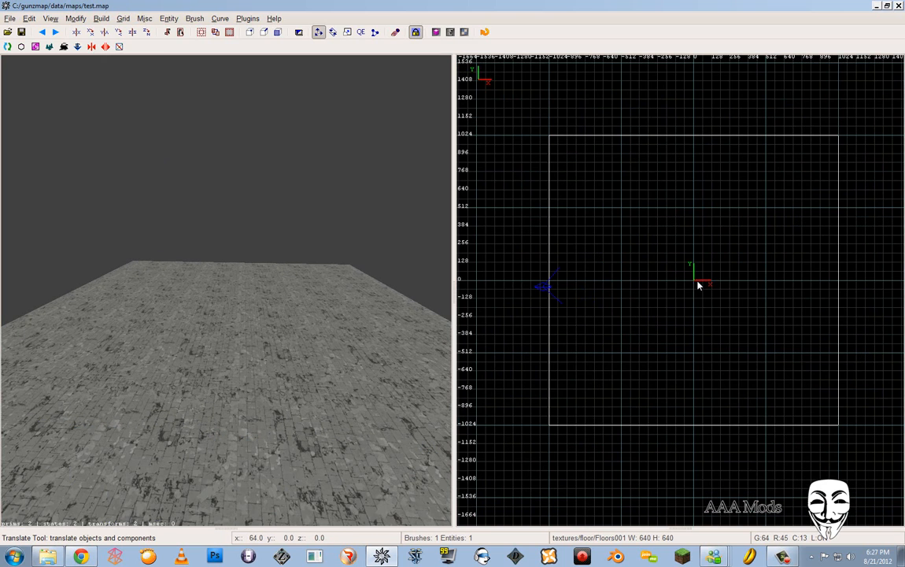
pyautogui.rightClick(697, 285)
pyautogui.moveTo(717, 309)
pyautogui.click(787, 309)
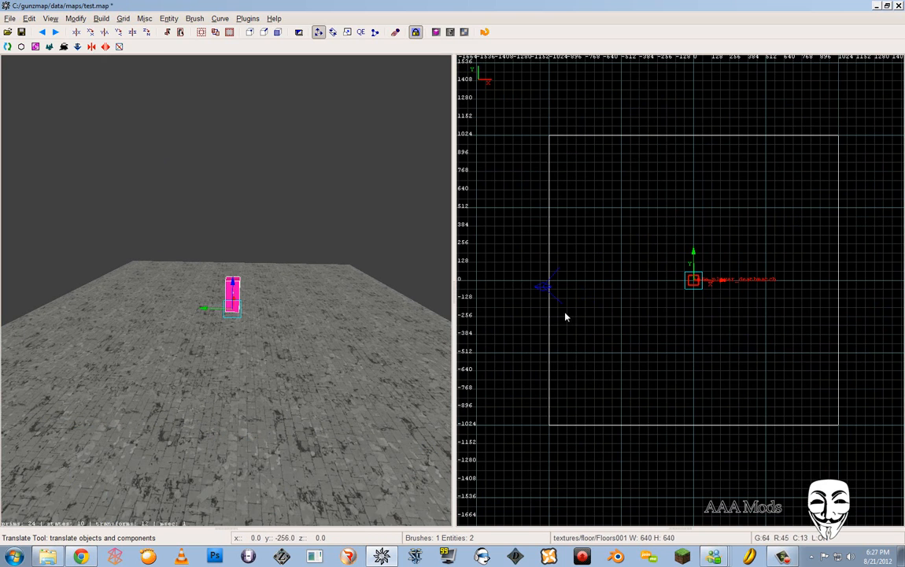
# - Examine the player spawn entity from several sides in the 3D view
pyautogui.rightClick(329, 296)
pyautogui.press('Up')
pyautogui.press('Down')
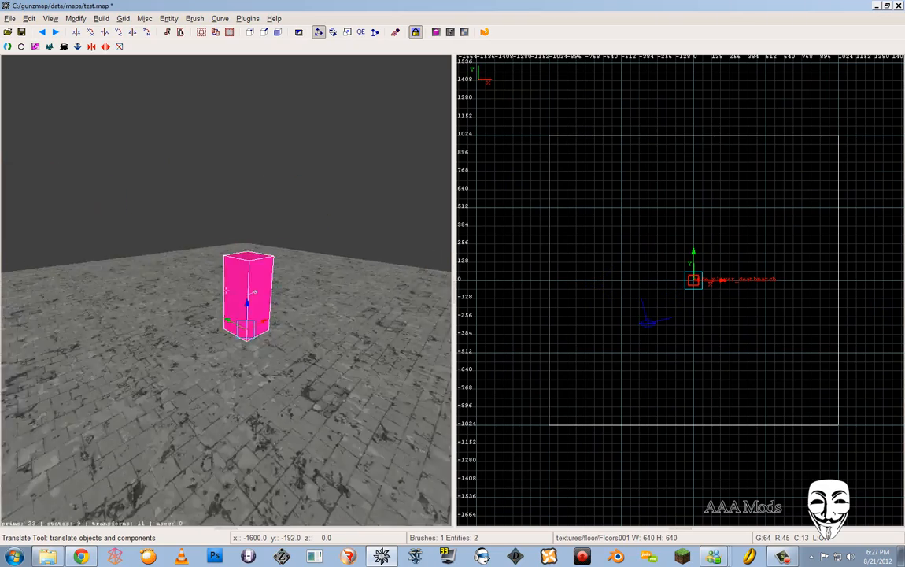
pyautogui.press('Down')
pyautogui.press('Up')
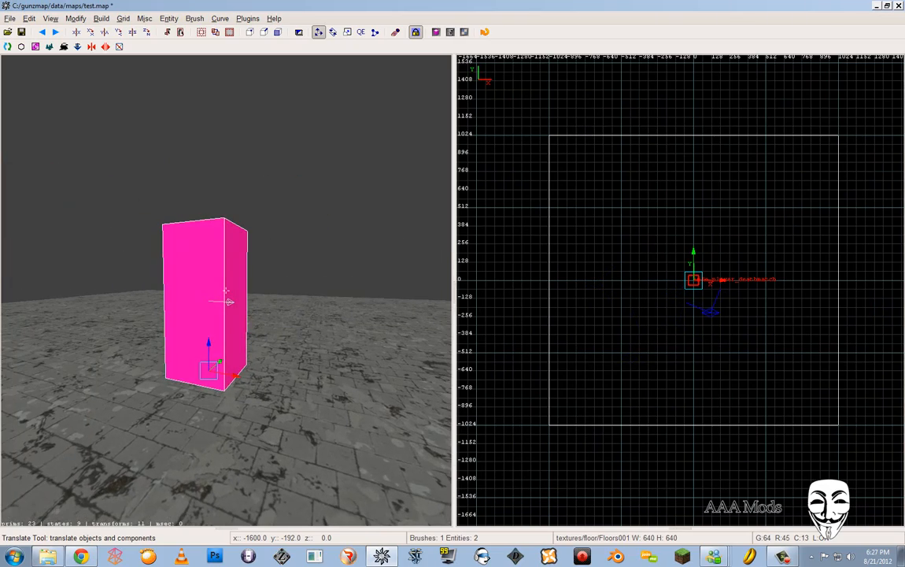
pyautogui.press('Down')
pyautogui.rightClick(303, 284)
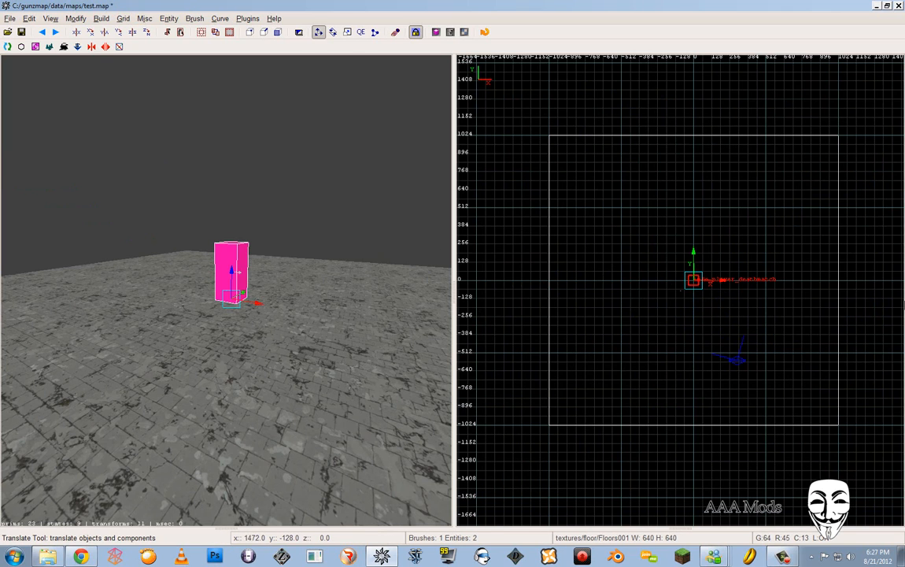
# - Deselect the entity and draw a 512 by 64 unit brush in the top view, starting at x -512, y 512
pyautogui.scroll(2, 753, 255)
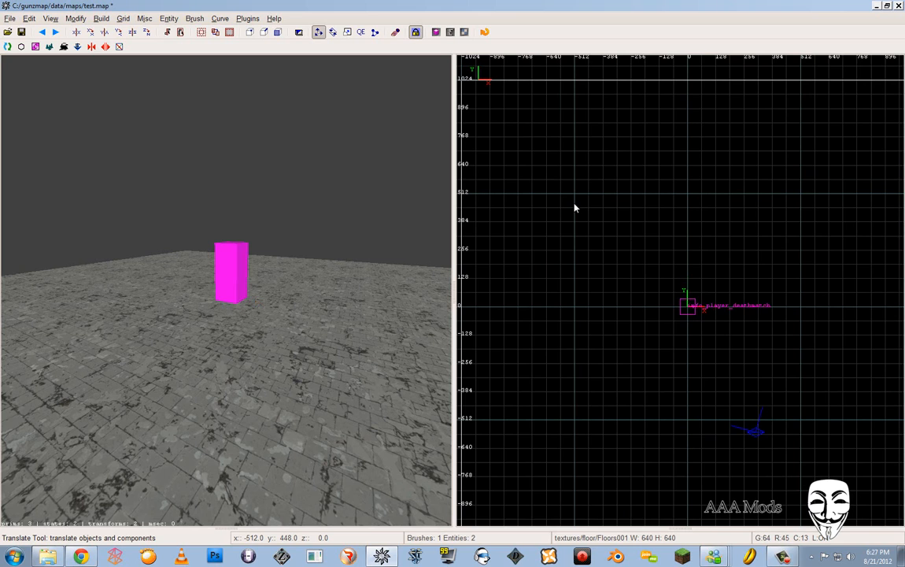
pyautogui.moveTo(576, 203); pyautogui.dragTo(687, 202)
pyautogui.press('q')
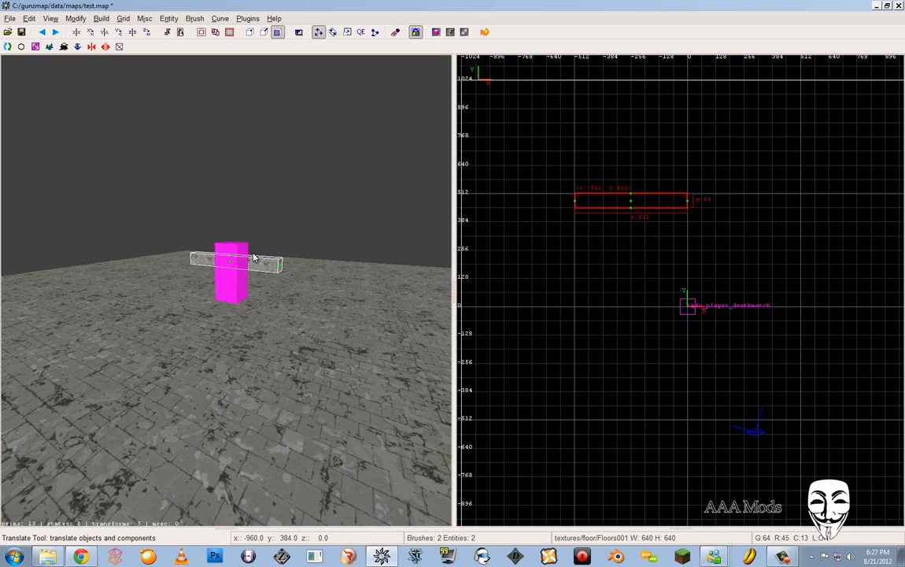
# - Show the XZ side view and raise the top of the new brush to z 512 to form a wall
pyautogui.keyDown('shift'); pyautogui.click(255, 261); pyautogui.keyUp('shift')
pyautogui.moveTo(619, 528); pyautogui.dragTo(603, 271)
pyautogui.scroll(4, 641, 339)
pyautogui.press('Escape')
pyautogui.keyDown('shift'); pyautogui.click(634, 394); pyautogui.keyUp('shift')
pyautogui.moveTo(634, 395); pyautogui.dragTo(636, 420, button='right')
pyautogui.moveTo(636, 392); pyautogui.dragTo(634, 296)
pyautogui.press('Escape')
pyautogui.press('Escape')
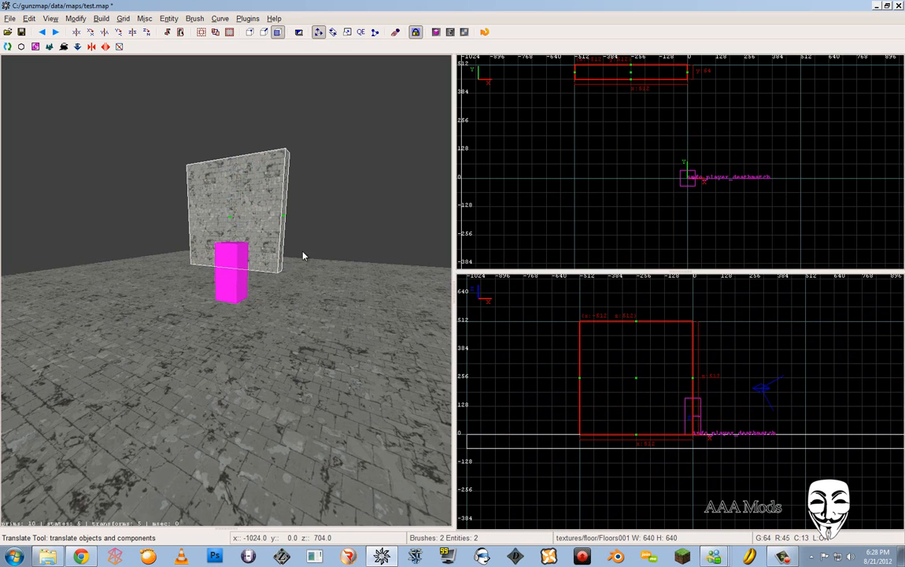
# - Apply the caulk texture to the whole wall brush
pyautogui.click(34, 45)
pyautogui.keyDown('shift'); pyautogui.click(240, 208); pyautogui.keyUp('shift')
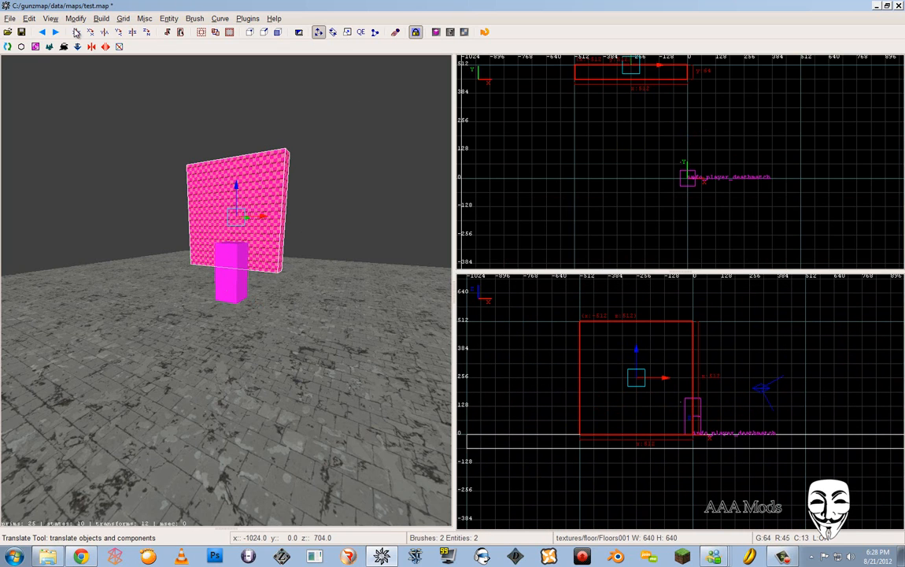
# - Rotate the wall 90 degrees about the Z axis and move its upper corner to x -576, y 320
pyautogui.click(146, 32)
pyautogui.moveTo(625, 119); pyautogui.dragTo(617, 163, button='right')
pyautogui.moveTo(627, 122)
pyautogui.mouseDown()
pyautogui.moveTo(584, 217)
pyautogui.moveTo(571, 221)
pyautogui.mouseUp()
# - Examine the rotated wall and the spawn entity in the 3D view, and enlarge the top view
pyautogui.rightClick(273, 218)
pyautogui.press('Up')
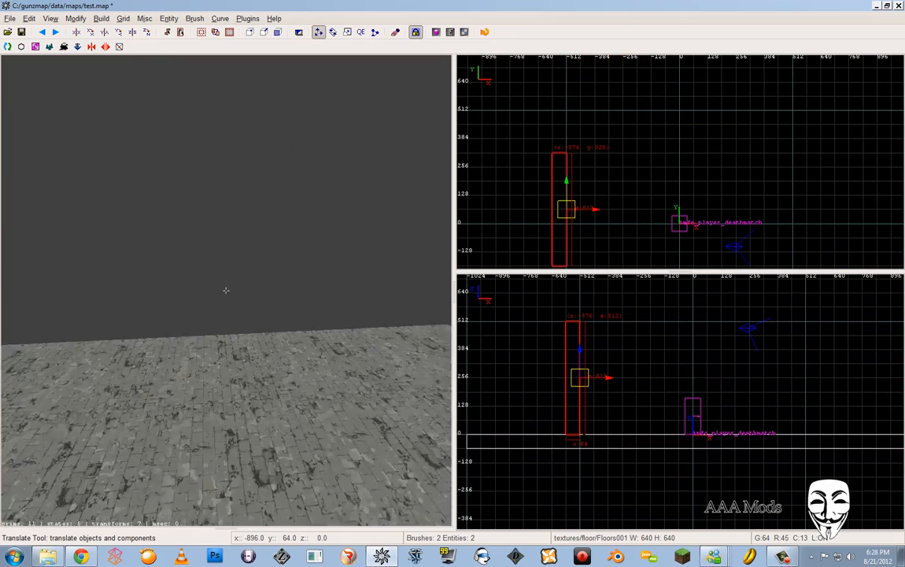
pyautogui.press('Down')
pyautogui.press('Up')
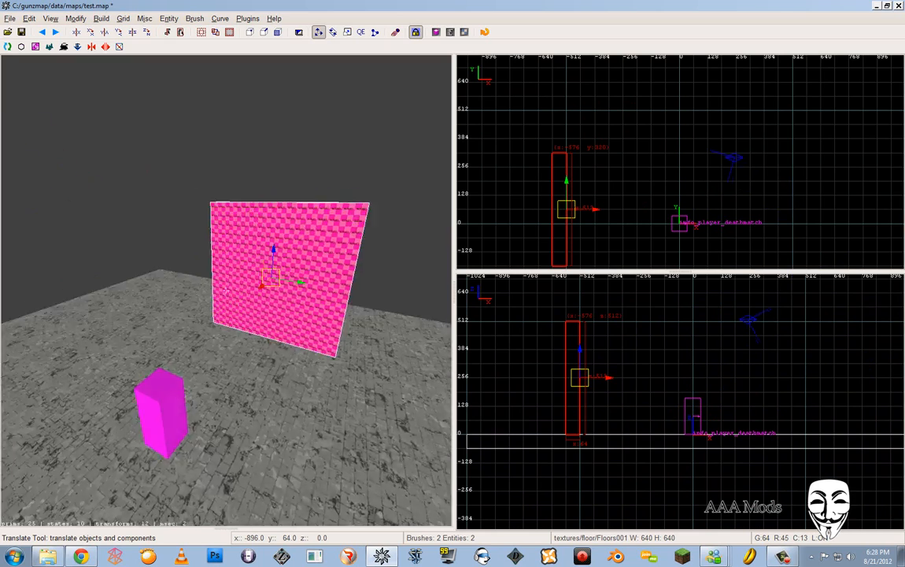
pyautogui.press('Down')
pyautogui.rightClick(226, 289)
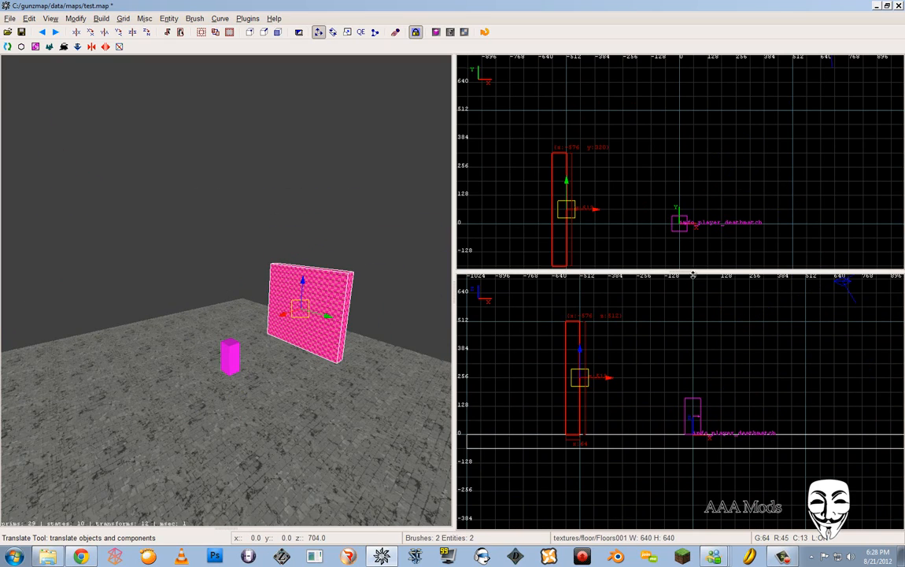
pyautogui.moveTo(693, 274); pyautogui.dragTo(693, 388)
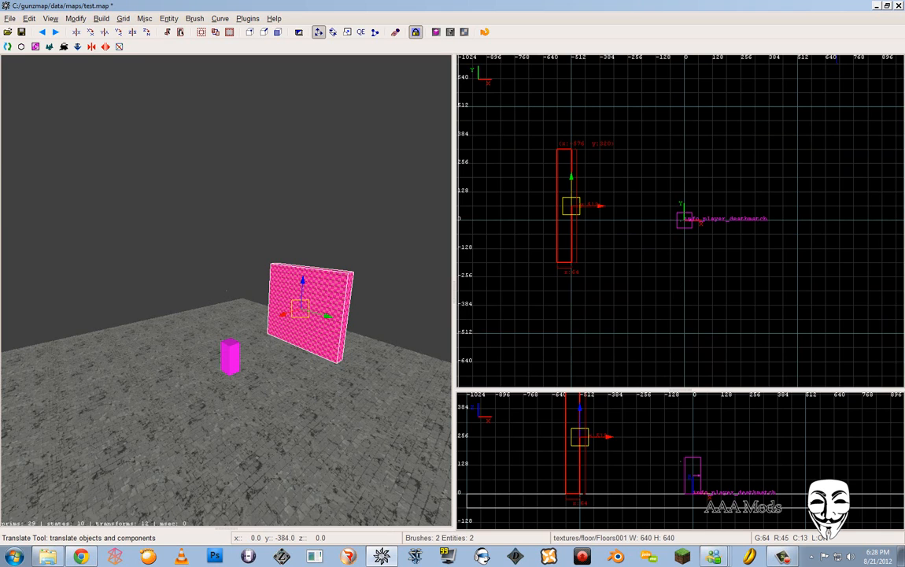
# - Deselect the wall and draw a second brush 576 by 64 units, between y -512 and -448, starting at x 0
pyautogui.scroll(2, 683, 287)
pyautogui.moveTo(691, 307); pyautogui.dragTo(676, 202, button='right')
pyautogui.press('Escape')
pyautogui.moveTo(695, 287); pyautogui.dragTo(646, 289, button='right')
pyautogui.scroll(-1, 695, 288)
pyautogui.scroll(-1, 649, 275)
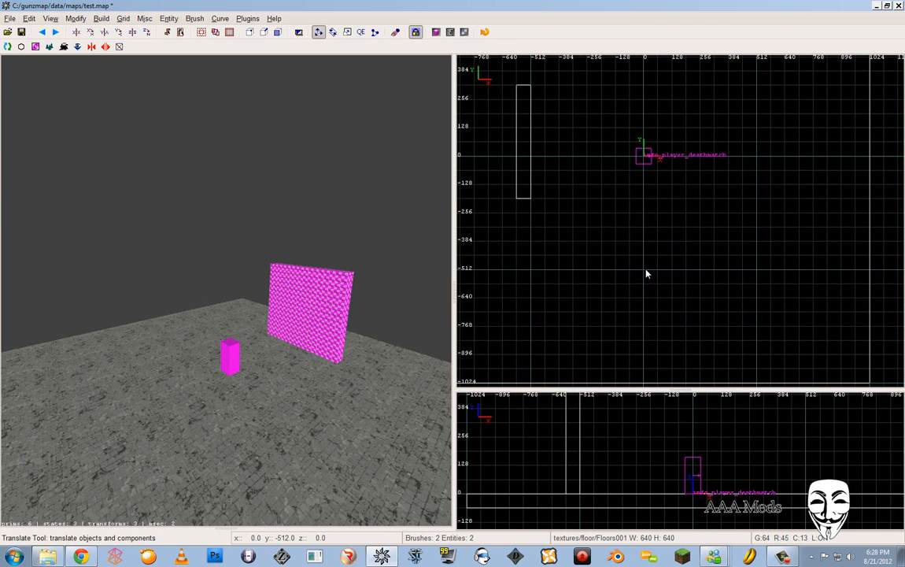
pyautogui.moveTo(647, 272); pyautogui.dragTo(770, 260)
# - Shorten the second brush to 512 units along X by moving its end face
pyautogui.press('f')
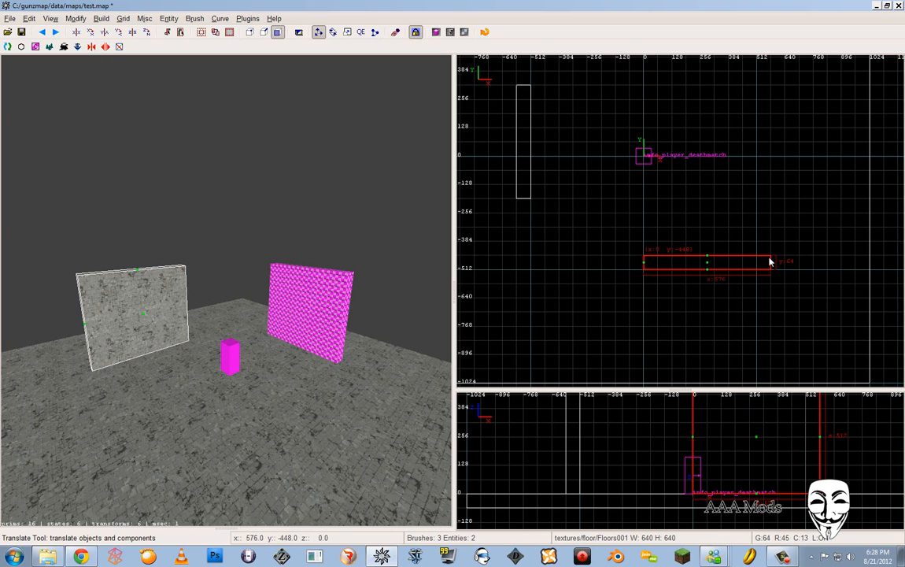
pyautogui.keyDown('shift'); pyautogui.click(770, 262); pyautogui.keyUp('shift')
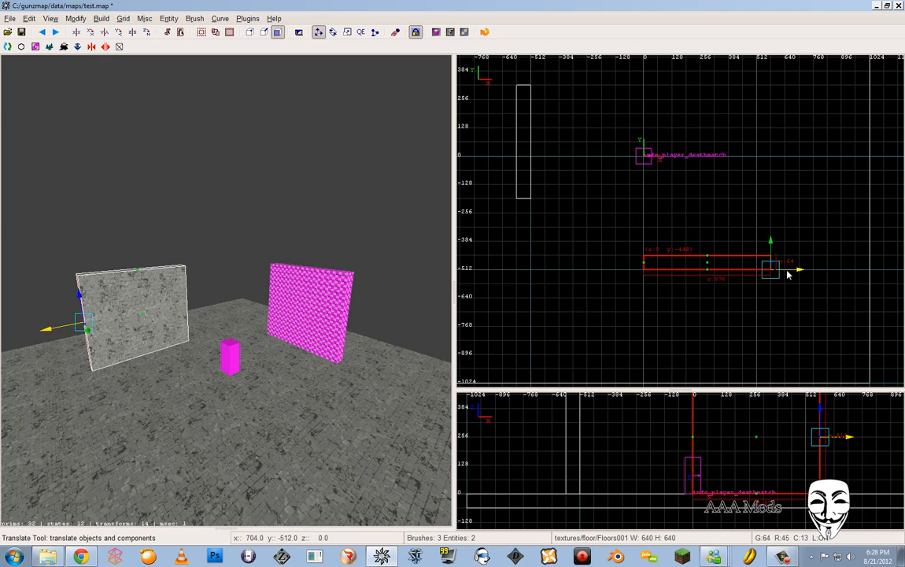
pyautogui.moveTo(788, 270); pyautogui.dragTo(772, 273)
pyautogui.press('f')
# - Clip the second brush horizontally at z 64, keeping only the lower part
pyautogui.press('x')
pyautogui.click(736, 478)
pyautogui.click(762, 487)
pyautogui.press('Return')
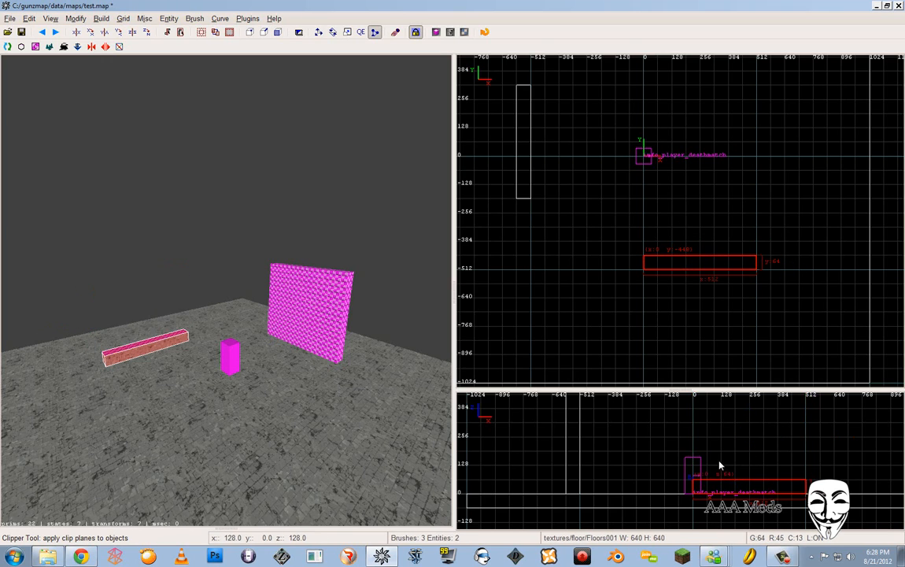
# - Set the grid to 32 and clip the low brush at z 32, keeping the lower part
pyautogui.press('[')
pyautogui.click(729, 487)
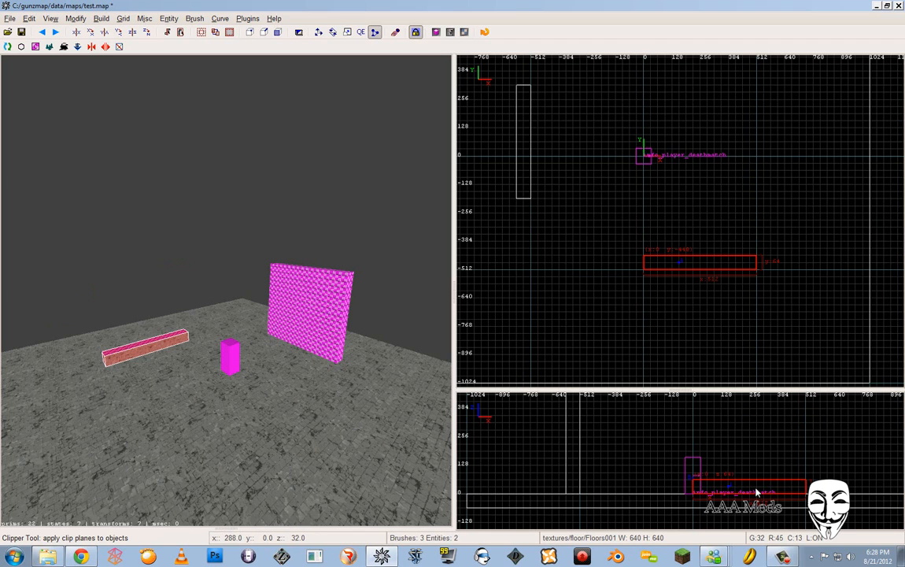
pyautogui.click(755, 486)
pyautogui.press('Return')
# - Apply the caulk texture to the low brush and switch to moving it as a whole
pyautogui.moveTo(706, 458)
pyautogui.mouseDown(button='right')
pyautogui.moveTo(681, 442)
pyautogui.moveTo(702, 460)
pyautogui.mouseUp(button='right')
pyautogui.scroll(2, 706, 458)
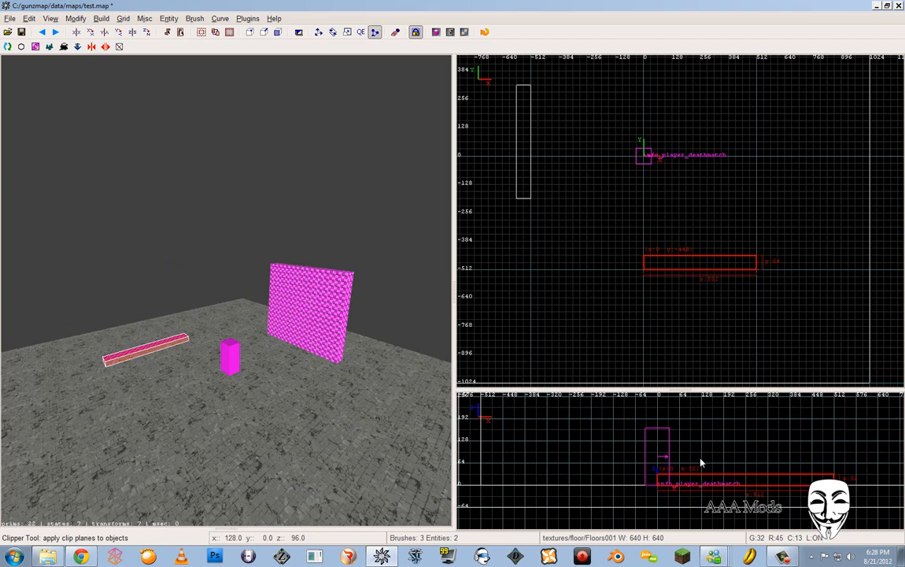
pyautogui.rightClick(354, 370)
pyautogui.press('Up')
pyautogui.press('Left')
pyautogui.rightClick(203, 318)
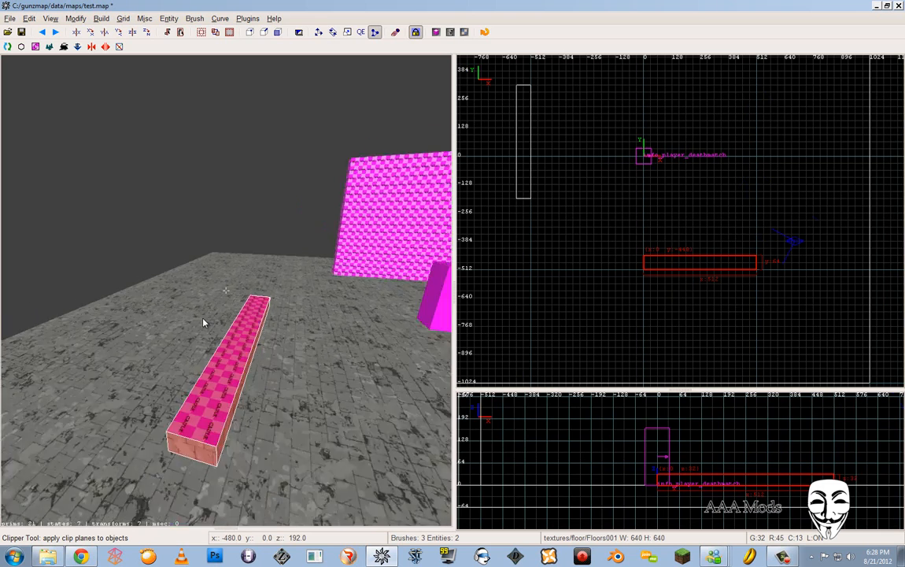
pyautogui.scroll(-2, 203, 318)
pyautogui.click(35, 47)
pyautogui.press('w')
pyautogui.keyDown('shift'); pyautogui.click(240, 352); pyautogui.keyUp('shift')
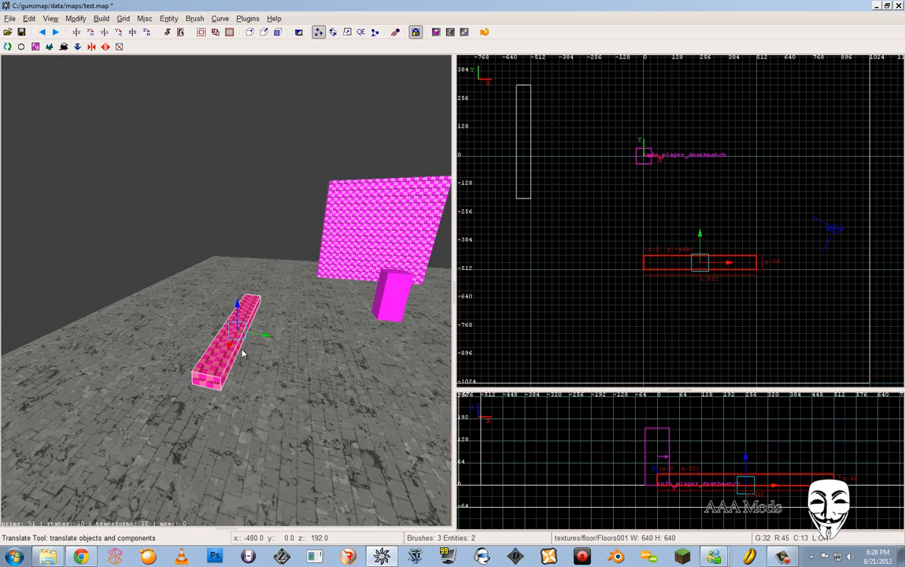
# - Duplicate the low step and move the copy 64 units along negative Y and 32 units up
pyautogui.press('space')
pyautogui.moveTo(265, 335); pyautogui.dragTo(243, 335)
pyautogui.moveTo(217, 306); pyautogui.dragTo(216, 293)
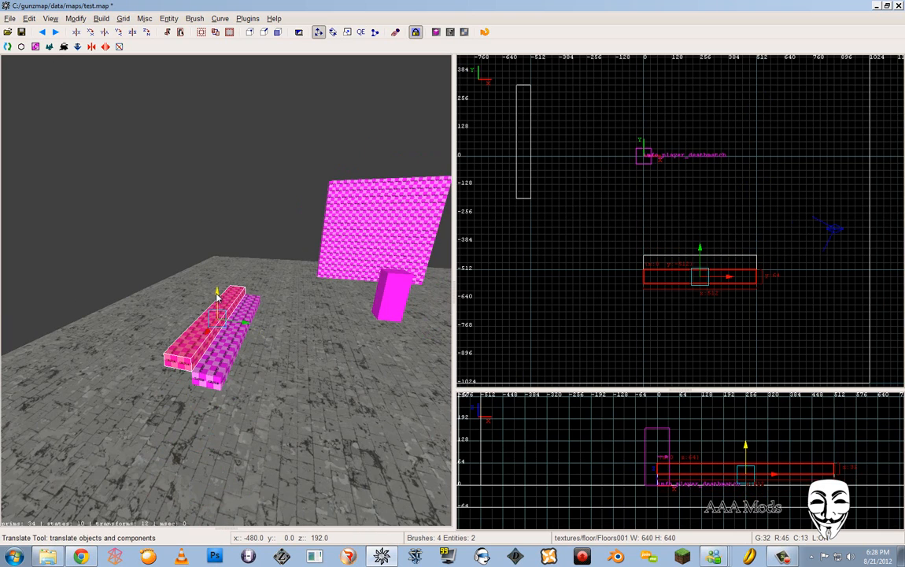
# - Extend the bottom face of the raised step down to the floor at z 0
pyautogui.press('f')
pyautogui.keyDown('shift'); pyautogui.click(745, 476); pyautogui.keyUp('shift')
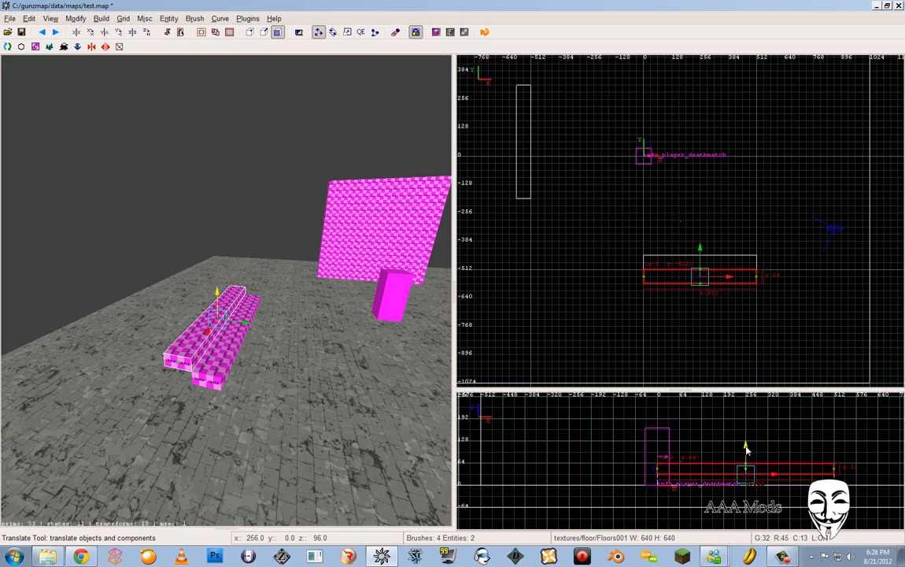
pyautogui.moveTo(747, 447); pyautogui.dragTo(746, 456)
pyautogui.press('f')
# - Duplicate both steps together and move the copies 128 units along negative Y and 64 units up
pyautogui.keyDown('shift'); pyautogui.click(207, 361); pyautogui.keyUp('shift')
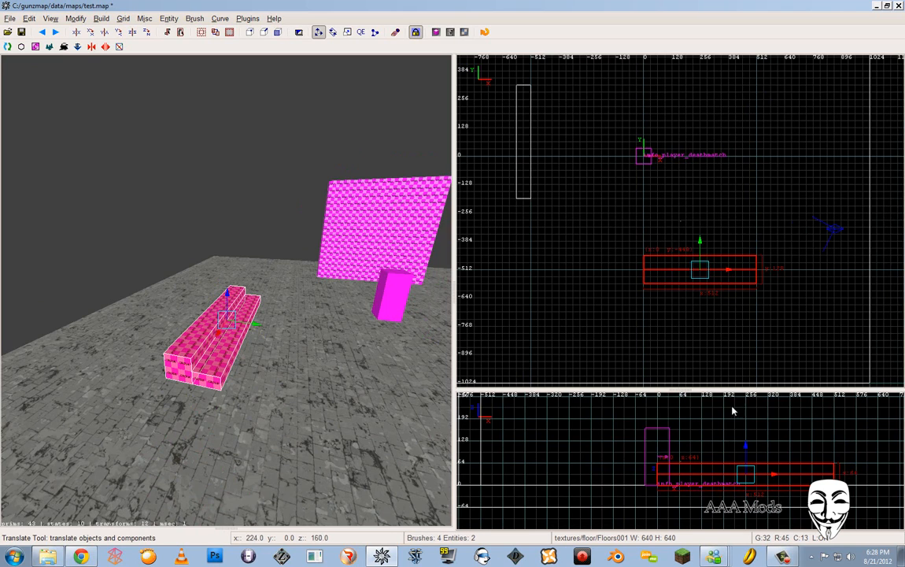
pyautogui.press('space')
pyautogui.moveTo(699, 248); pyautogui.dragTo(699, 276)
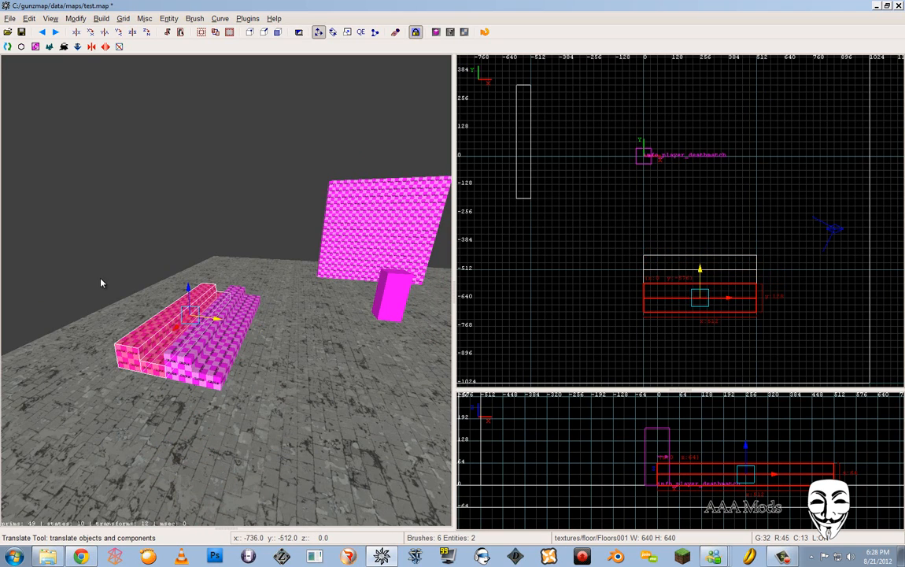
pyautogui.moveTo(188, 288); pyautogui.dragTo(185, 266)
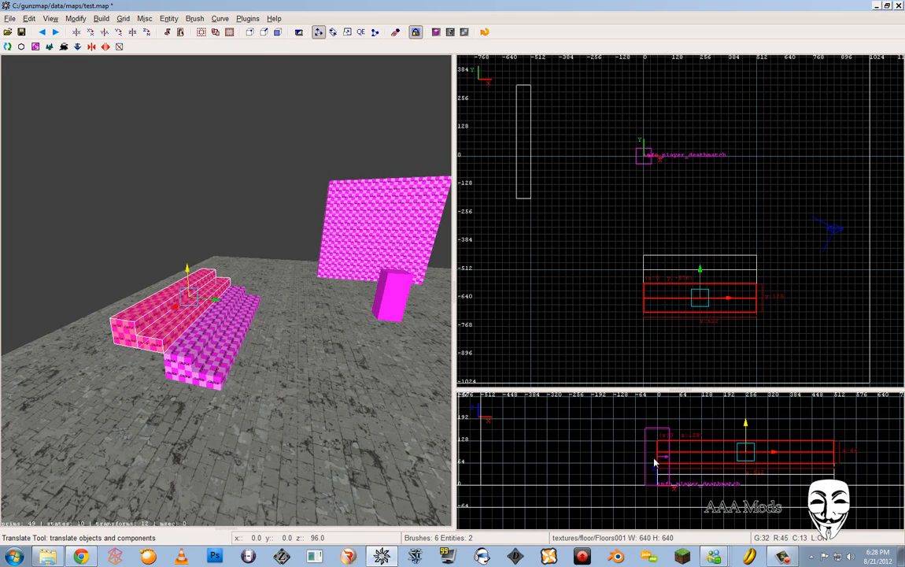
# - Extend the bottom faces of the two copied steps down to the floor
pyautogui.press('f')
pyautogui.click(747, 467)
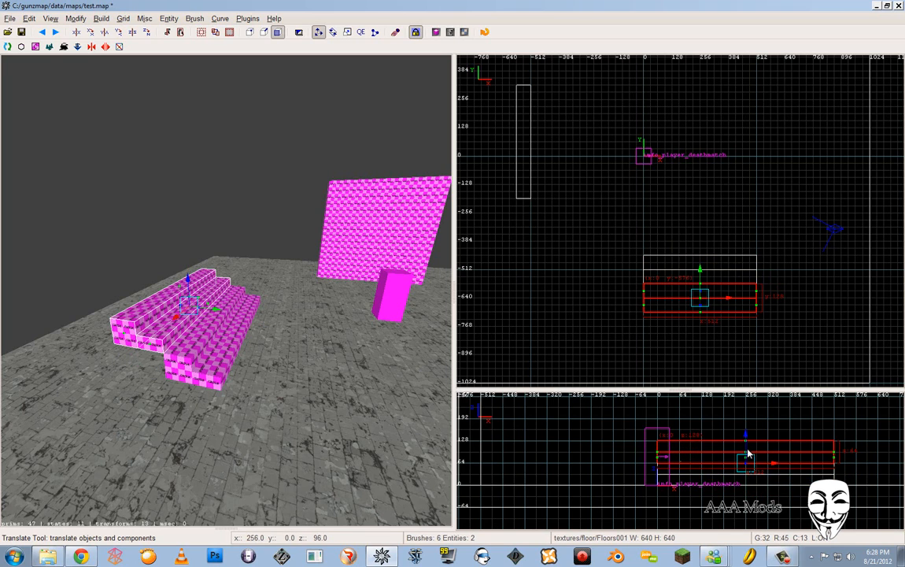
pyautogui.moveTo(746, 437); pyautogui.dragTo(746, 461)
pyautogui.press('Escape')
pyautogui.press('Escape')
pyautogui.press('Escape')
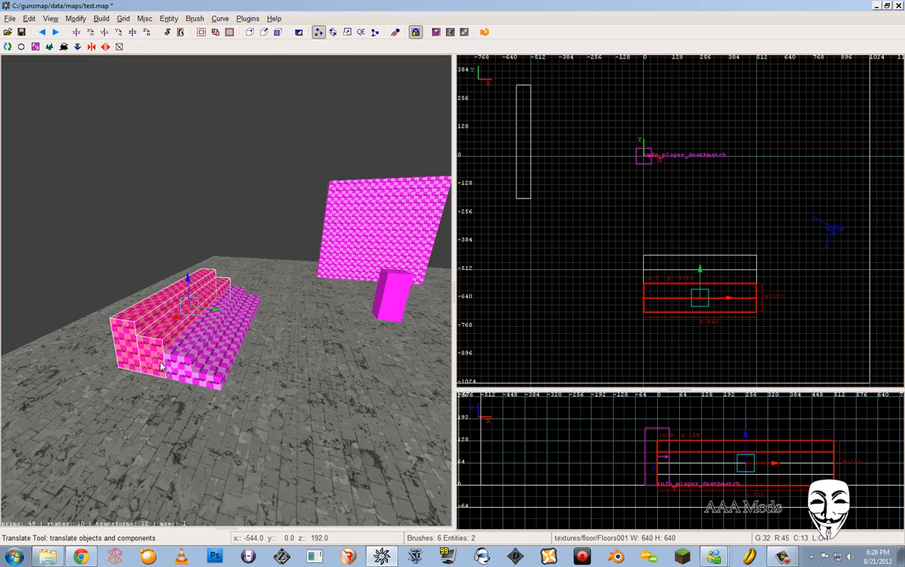
# - Set the grid back to 64, clear the selection and save the map
pyautogui.rightClick(200, 335)
pyautogui.press(']')
pyautogui.rightClick(250, 327)
pyautogui.rightClick(250, 327)
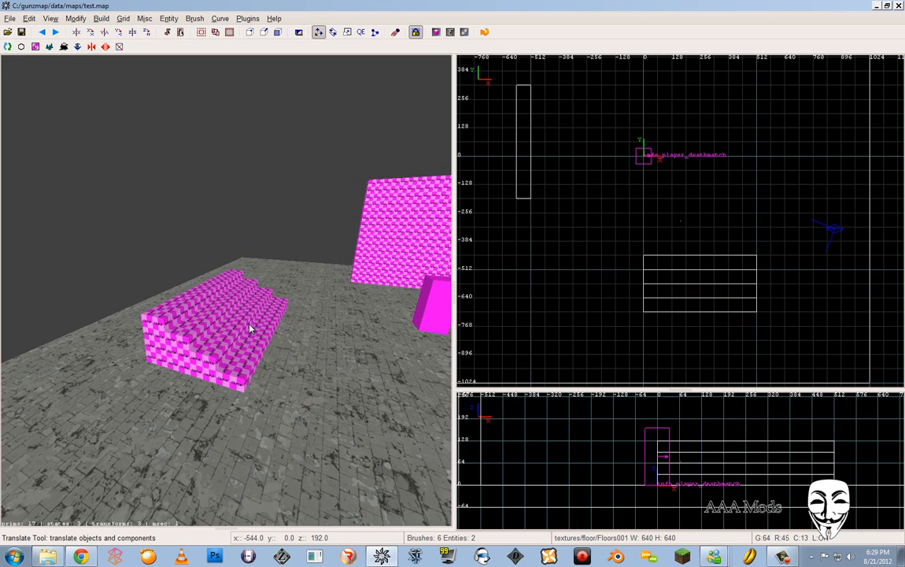
# - Rotate all four stair steps 90 degrees about Z and move them against the wall, spanning x -512 to -256
pyautogui.rightClick(248, 328)
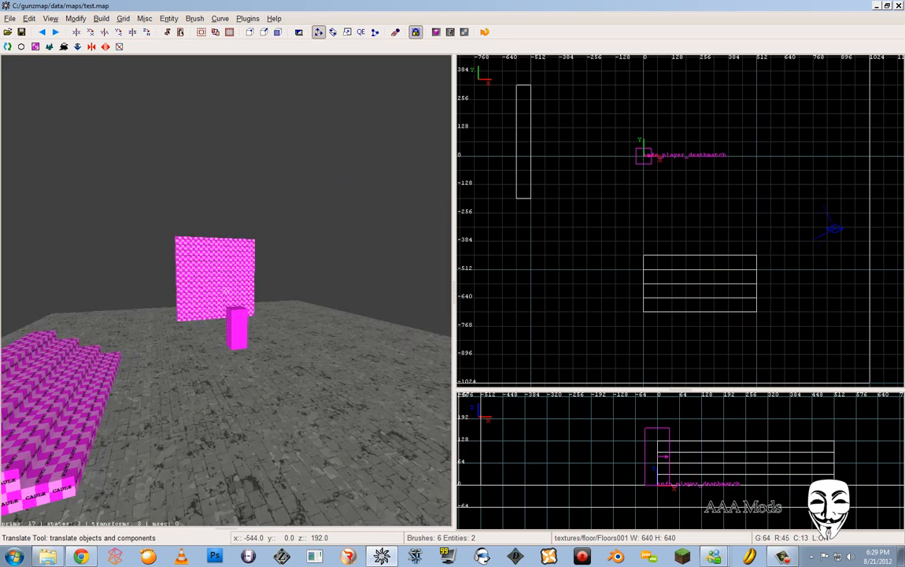
pyautogui.press('Up')
pyautogui.press('Down')
pyautogui.rightClick(249, 328)
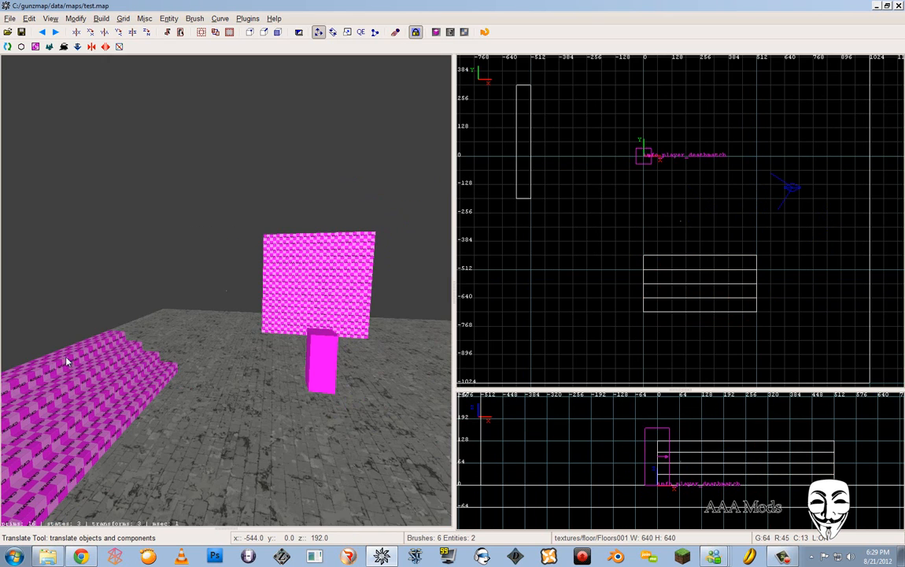
pyautogui.keyDown('shift'); pyautogui.moveTo(66, 361); pyautogui.dragTo(90, 404); pyautogui.keyUp('shift')
pyautogui.press('Escape')
pyautogui.keyDown('shift'); pyautogui.click(82, 365); pyautogui.keyUp('shift')
pyautogui.keyDown('shift'); pyautogui.click(87, 375); pyautogui.keyUp('shift')
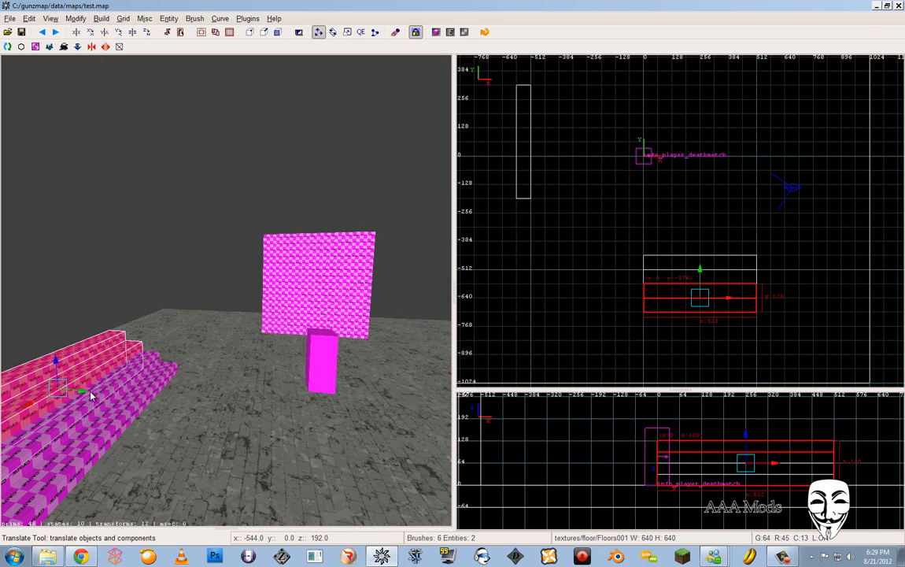
pyautogui.keyDown('shift'); pyautogui.click(92, 398); pyautogui.keyUp('shift')
pyautogui.keyDown('shift'); pyautogui.click(97, 417); pyautogui.keyUp('shift')
pyautogui.moveTo(643, 212); pyautogui.dragTo(632, 262, button='right')
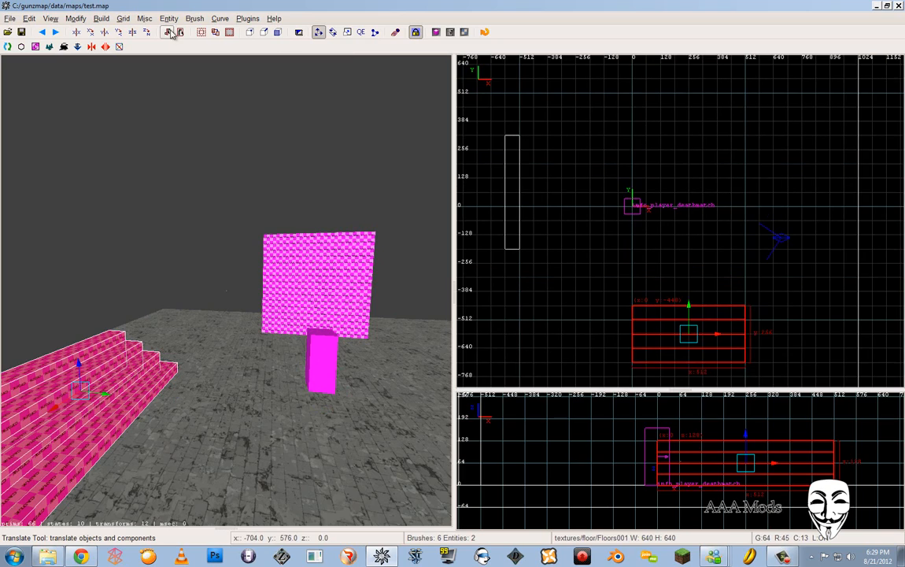
pyautogui.click(147, 32)
pyautogui.moveTo(687, 337)
pyautogui.mouseDown()
pyautogui.moveTo(637, 267)
pyautogui.moveTo(531, 197)
pyautogui.moveTo(545, 198)
pyautogui.mouseUp()
pyautogui.press('Escape')
# - Raise the top face of the caulk wall behind the stairs to z 832
pyautogui.rightClick(306, 333)
pyautogui.press('Up')
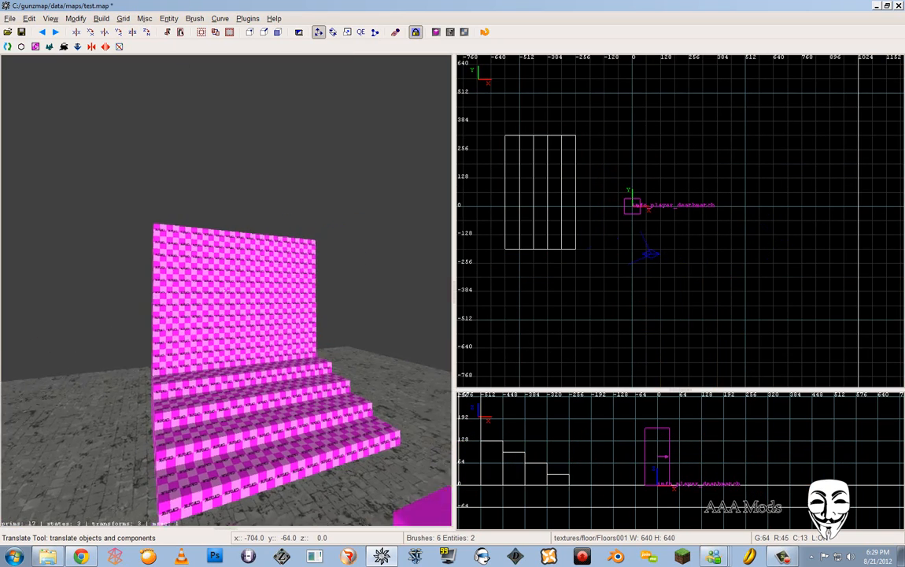
pyautogui.press('Up')
pyautogui.rightClick(307, 315)
pyautogui.keyDown('shift'); pyautogui.click(307, 315); pyautogui.keyUp('shift')
pyautogui.moveTo(550, 442)
pyautogui.mouseDown(button='right')
pyautogui.moveTo(584, 493)
pyautogui.moveTo(571, 518)
pyautogui.mouseUp(button='right')
pyautogui.scroll(-2, 550, 442)
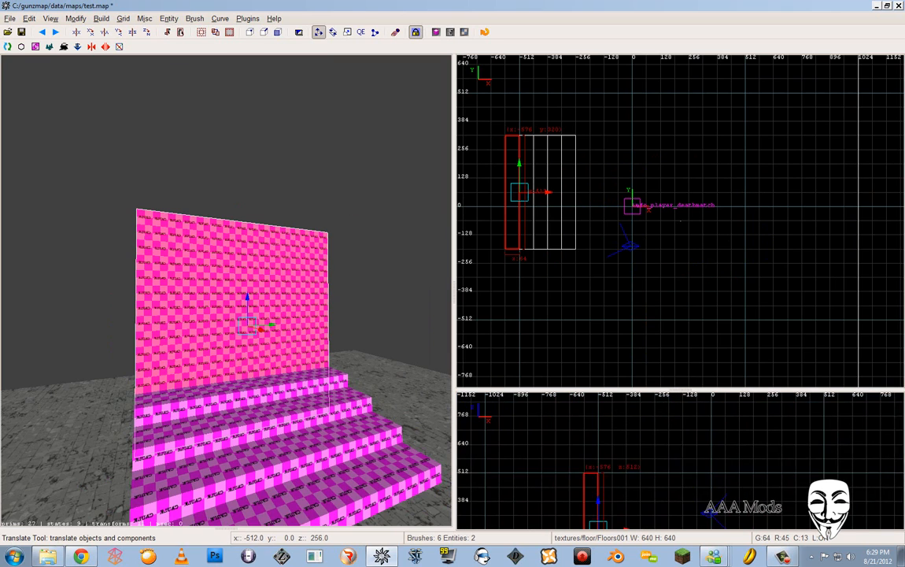
pyautogui.moveTo(612, 475); pyautogui.dragTo(614, 491, button='right')
pyautogui.press('f')
pyautogui.keyDown('shift'); pyautogui.moveTo(611, 475); pyautogui.dragTo(589, 503); pyautogui.keyUp('shift')
pyautogui.moveTo(616, 477); pyautogui.dragTo(646, 491, button='right')
pyautogui.scroll(-2, 636, 476)
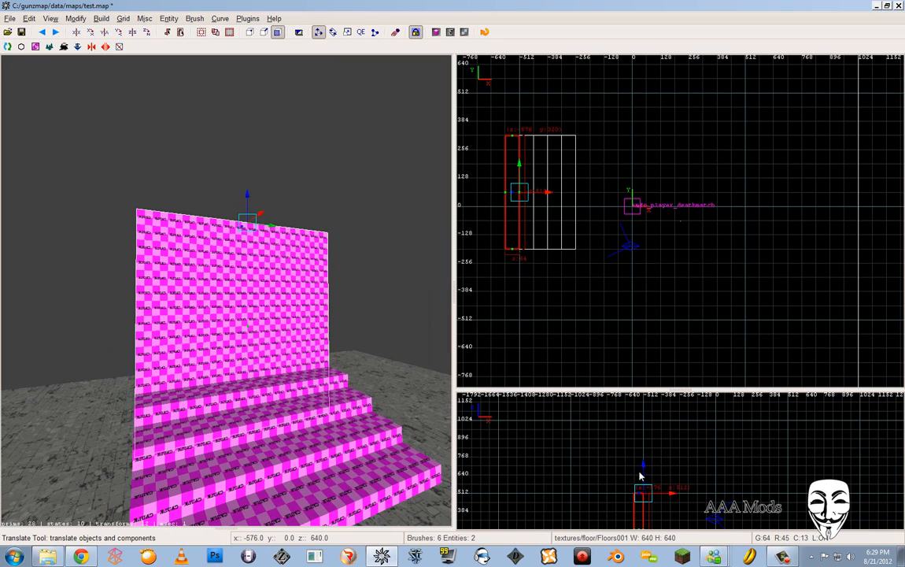
pyautogui.moveTo(640, 475); pyautogui.dragTo(642, 424)
pyautogui.press('Escape')
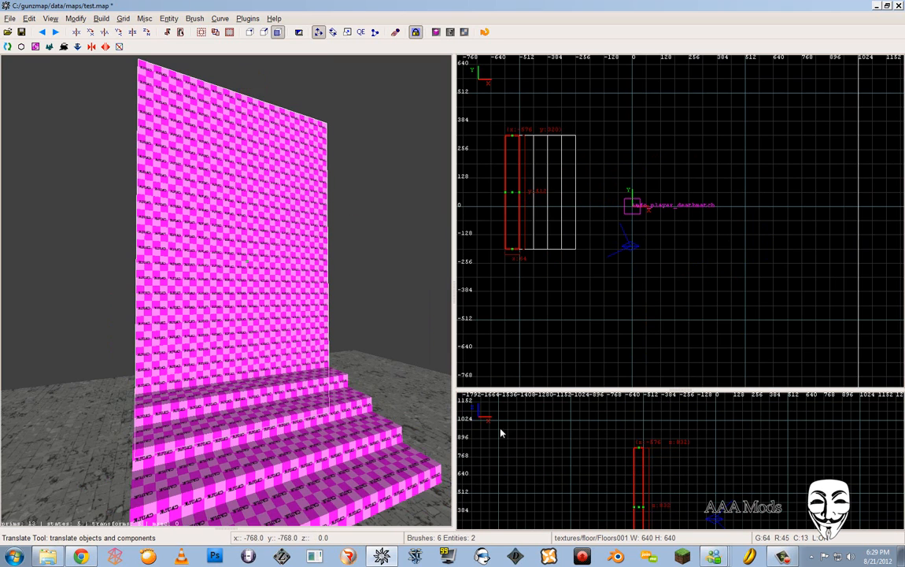
# - Split the wall horizontally at z 704 with the Clipper tool
pyautogui.keyDown('shift'); pyautogui.click(639, 479); pyautogui.keyUp('shift')
pyautogui.press('x')
pyautogui.click(641, 468)
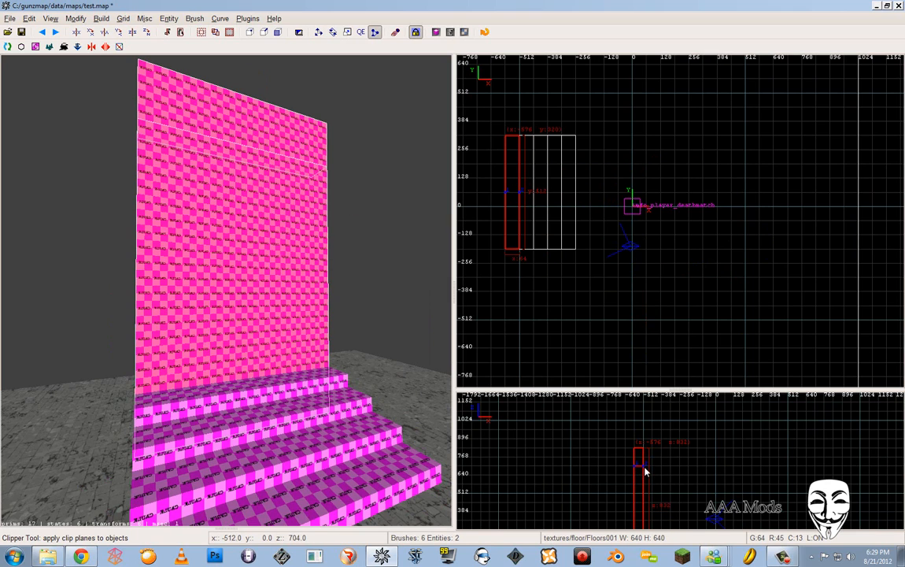
pyautogui.press('Escape')
# - Split the lower wall section vertically at y -128 and y 256 to form two pillars and a middle panel
pyautogui.keyDown('shift'); pyautogui.click(228, 232); pyautogui.keyUp('shift')
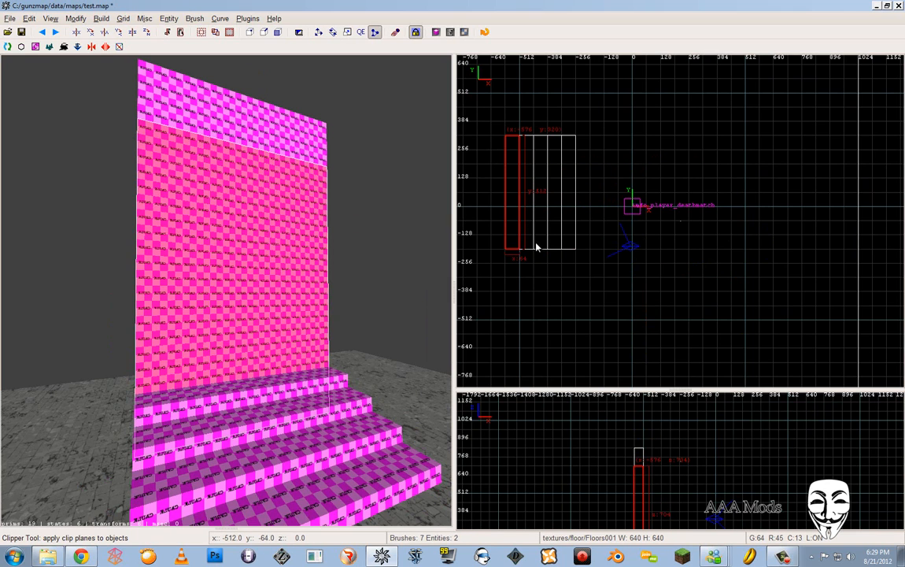
pyautogui.click(534, 237)
pyautogui.click(506, 238)
pyautogui.hotkey('shift', 'Return')
pyautogui.click(513, 157)
pyautogui.click(549, 153)
pyautogui.hotkey('shift', 'Return')
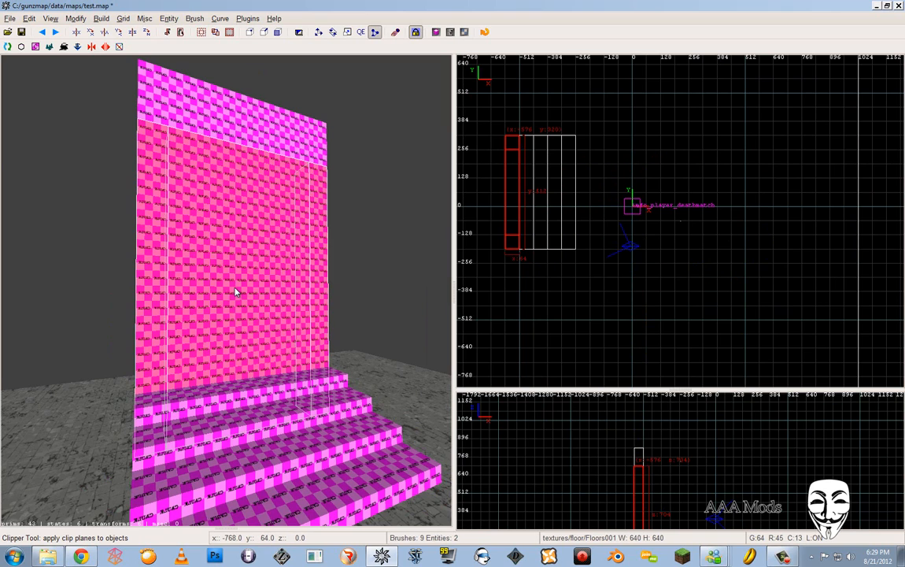
pyautogui.press('Escape')
# - Split the middle wall panel horizontally at z 128, level with the top stair
pyautogui.keyDown('shift'); pyautogui.click(238, 298); pyautogui.keyUp('shift')
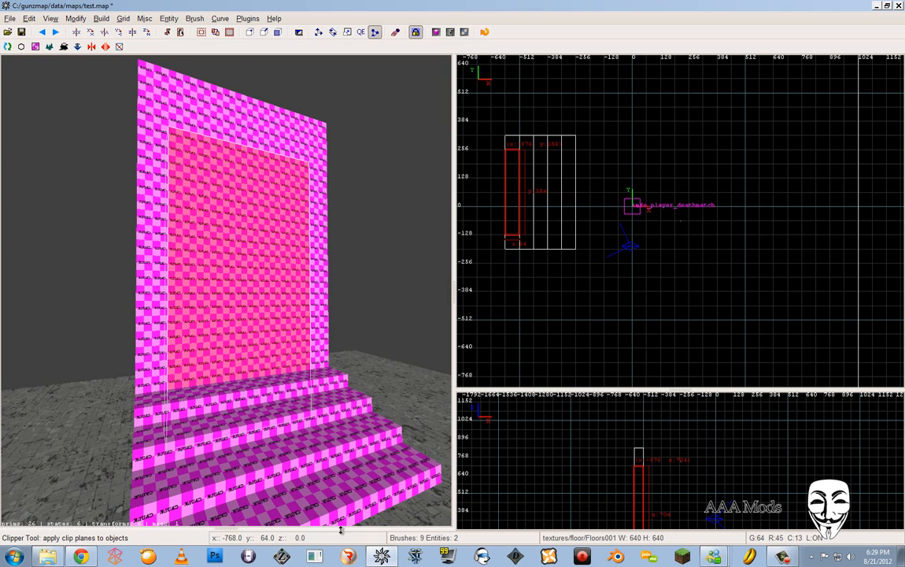
pyautogui.moveTo(341, 530); pyautogui.dragTo(339, 329)
pyautogui.scroll(3, 303, 421)
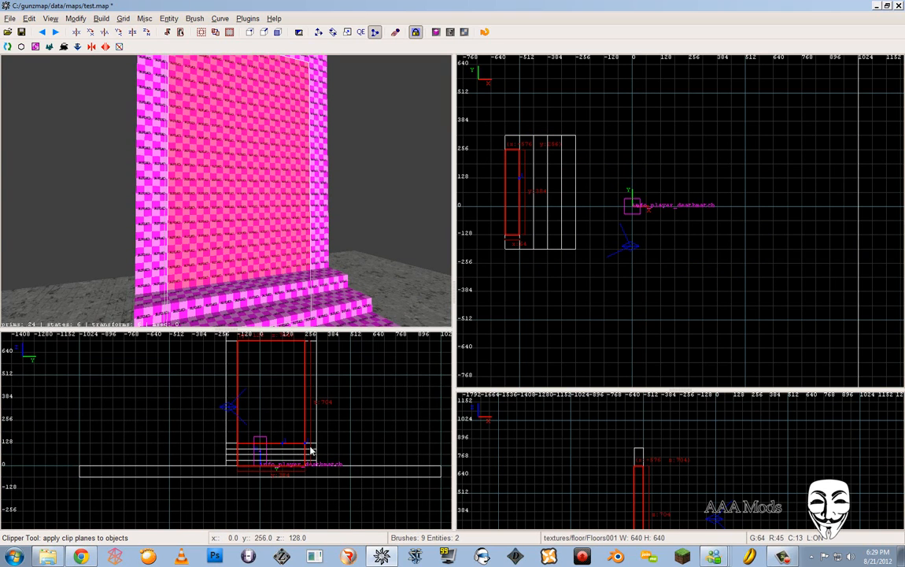
pyautogui.hotkey('shift', 'Return')
pyautogui.press('Escape')
# - Split off both upper corners of the middle panel diagonally down to z 512 and delete the remaining centre piece to open an archway
pyautogui.keyDown('shift'); pyautogui.click(235, 196); pyautogui.keyUp('shift')
pyautogui.moveTo(267, 358); pyautogui.dragTo(262, 392, button='right')
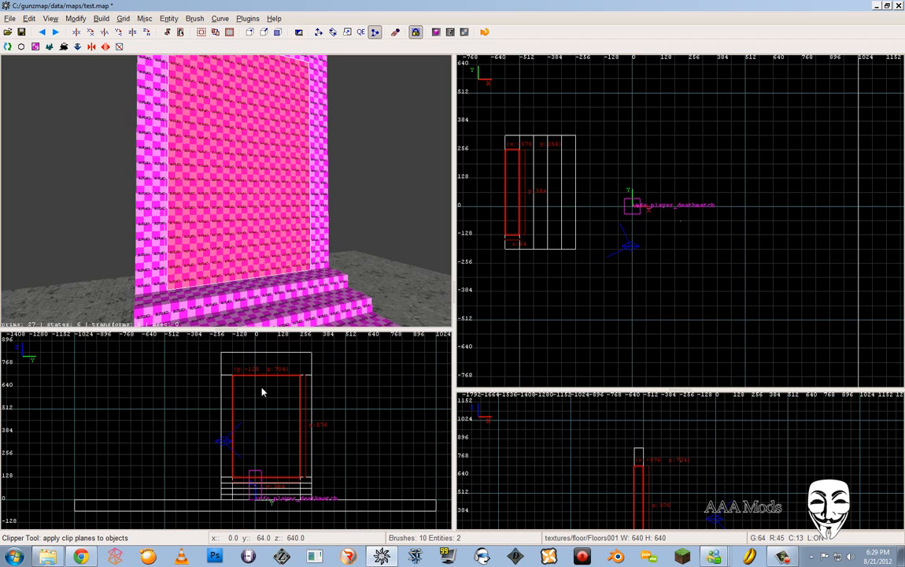
pyautogui.click(254, 377)
pyautogui.click(234, 410)
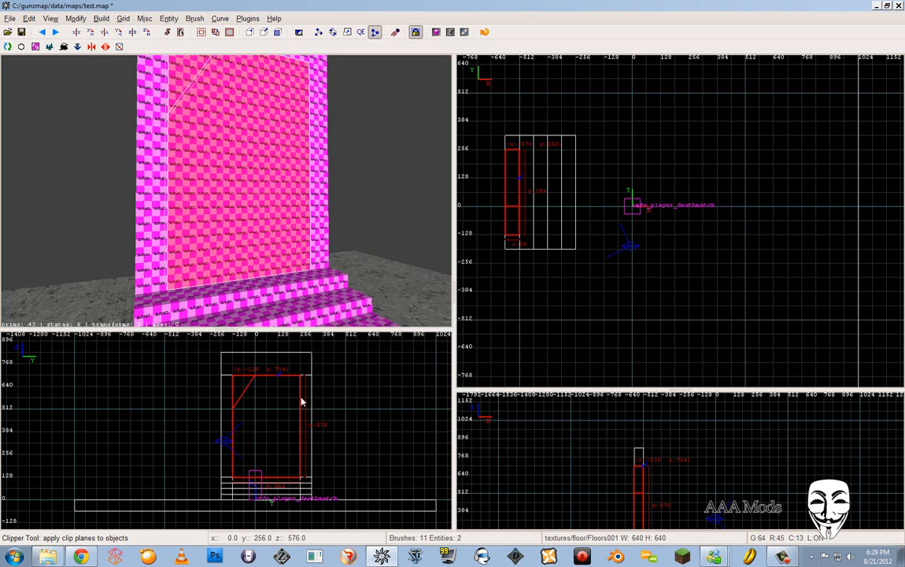
pyautogui.hotkey('shift', 'Return')
pyautogui.press('Escape')
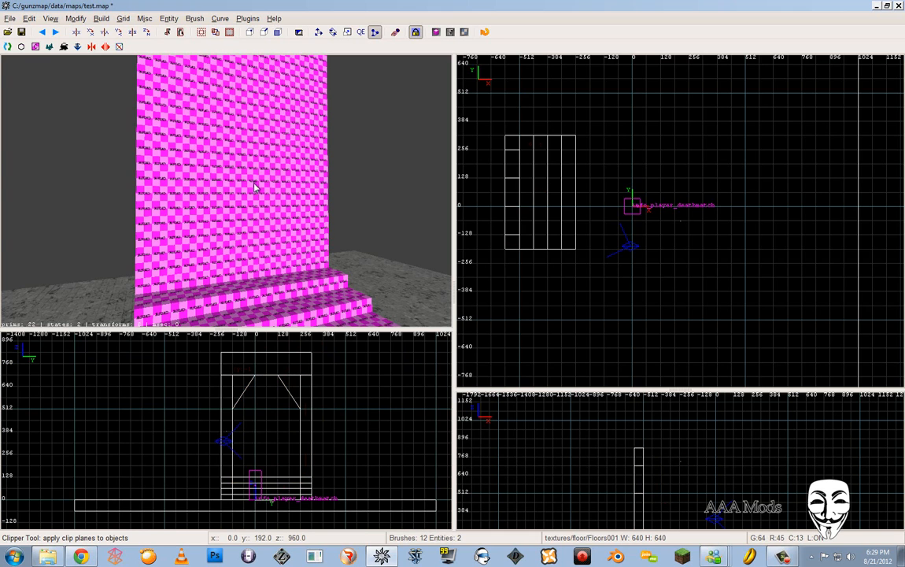
pyautogui.keyDown('shift'); pyautogui.click(254, 187); pyautogui.keyUp('shift')
pyautogui.press('BackSpace')
# - Extend the back face of the base block under the archway to x -832 as a landing
pyautogui.keyDown('shift'); pyautogui.click(255, 277); pyautogui.keyUp('shift')
pyautogui.press('f')
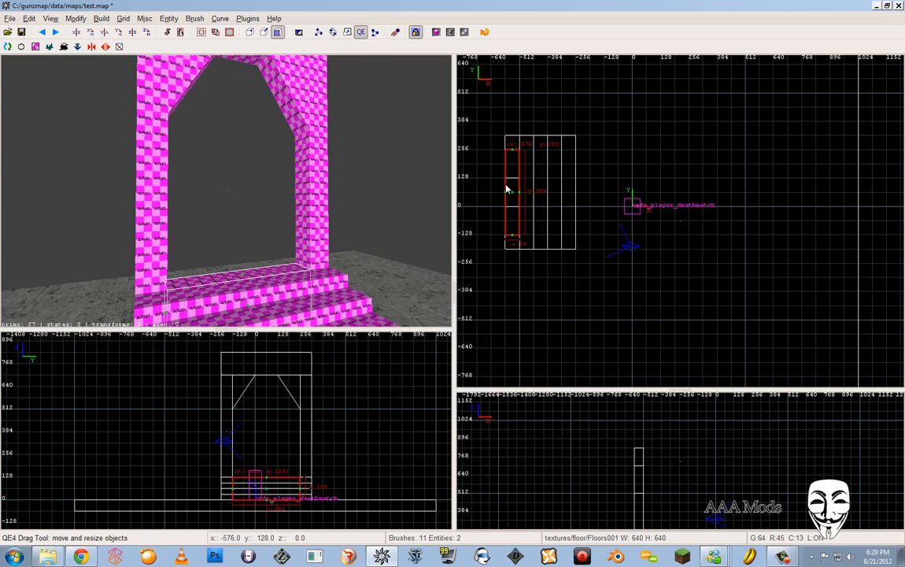
pyautogui.moveTo(477, 223); pyautogui.dragTo(520, 250, button='right')
pyautogui.press('w')
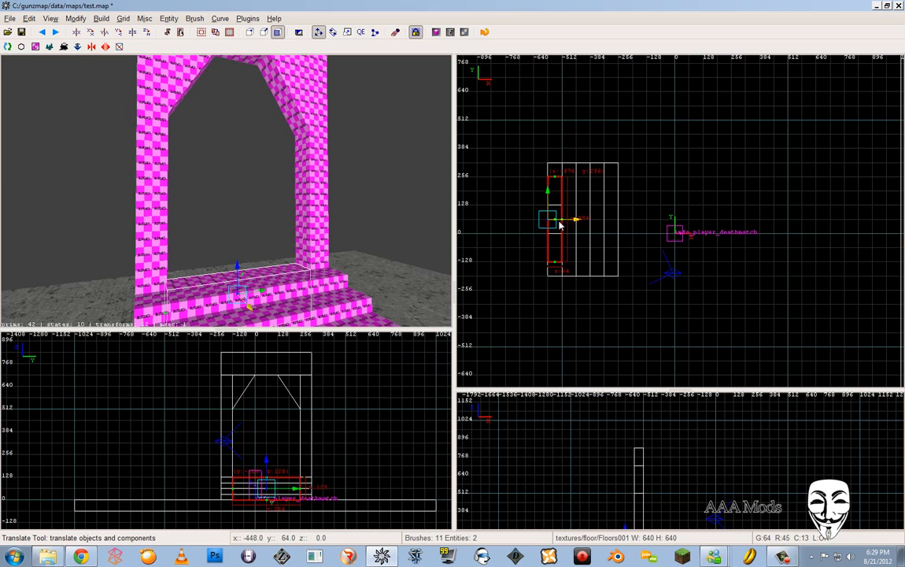
pyautogui.moveTo(571, 221); pyautogui.dragTo(515, 228)
pyautogui.press('Escape')
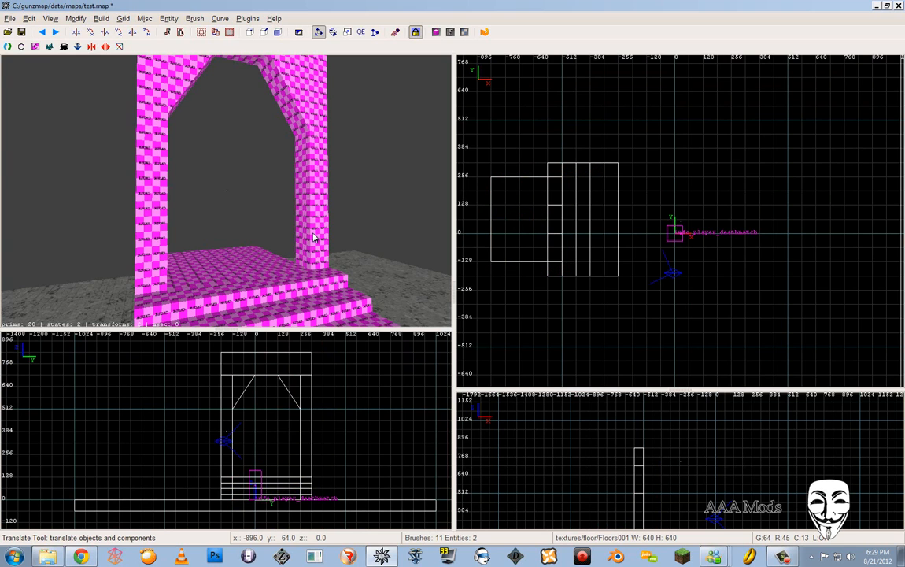
# - Clip both archway pillars at z 128 and discard the parts below that height
pyautogui.keyDown('shift'); pyautogui.click(313, 236); pyautogui.keyUp('shift')
pyautogui.press('q')
pyautogui.press('w')
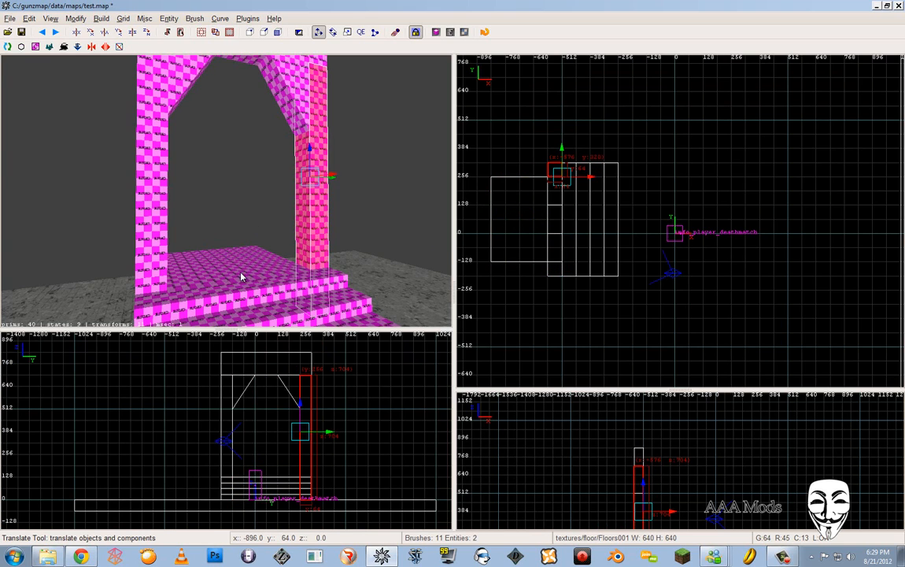
pyautogui.press('Escape')
pyautogui.keyDown('shift'); pyautogui.click(301, 249); pyautogui.keyUp('shift')
pyautogui.keyDown('shift'); pyautogui.click(142, 231); pyautogui.keyUp('shift')
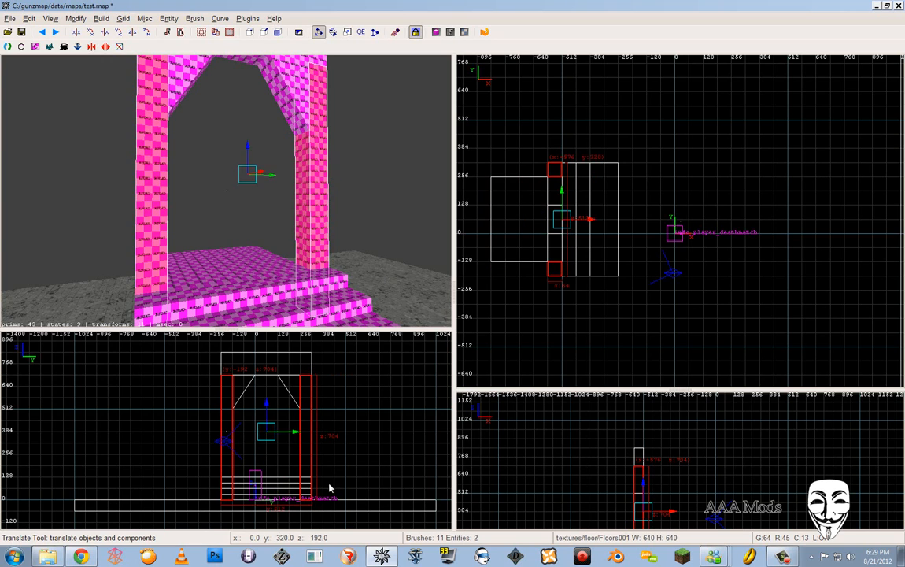
pyautogui.press('x')
pyautogui.press('Escape')
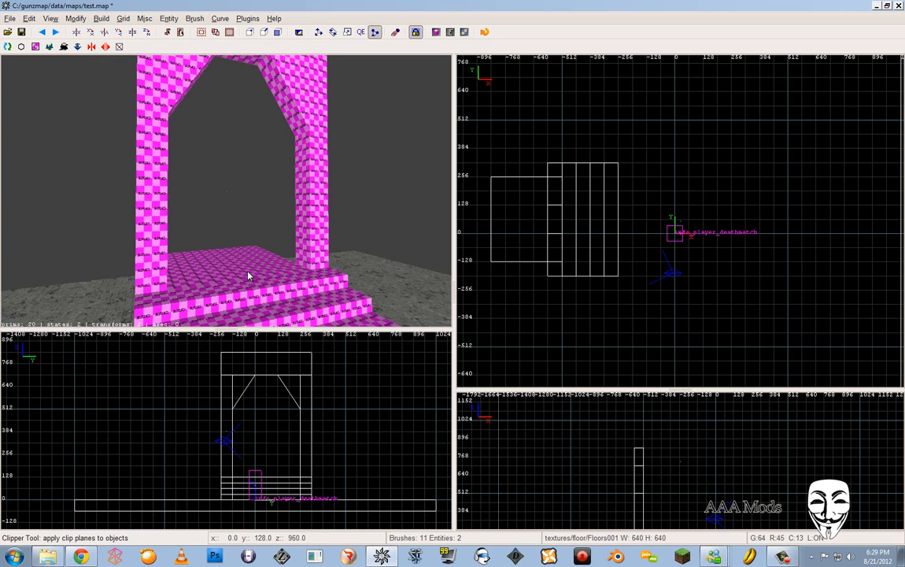
# - Extend the side faces of the landing block to y 320 and y -192 so it runs under both pillars
pyautogui.keyDown('shift'); pyautogui.click(247, 275); pyautogui.keyUp('shift')
pyautogui.press('w')
pyautogui.moveTo(533, 192); pyautogui.dragTo(533, 178)
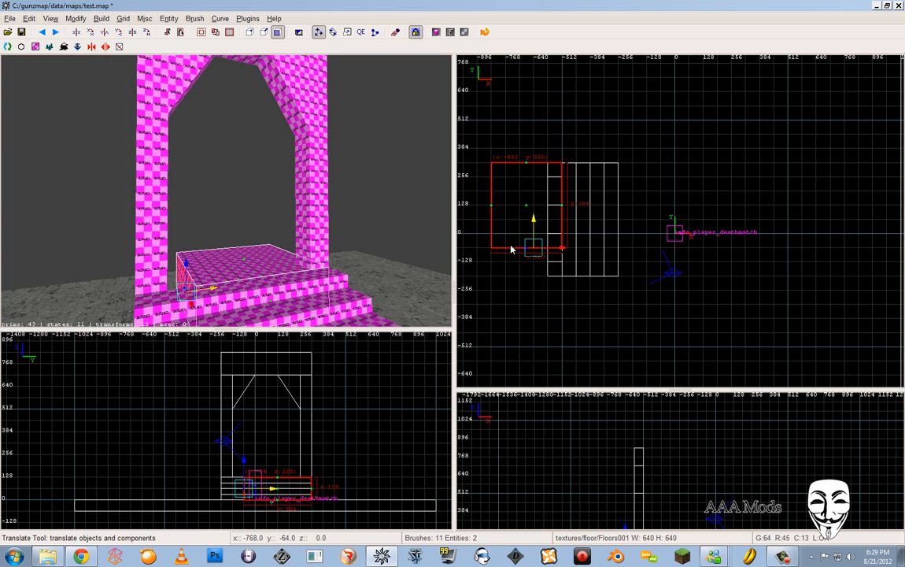
pyautogui.moveTo(536, 234); pyautogui.dragTo(533, 262)
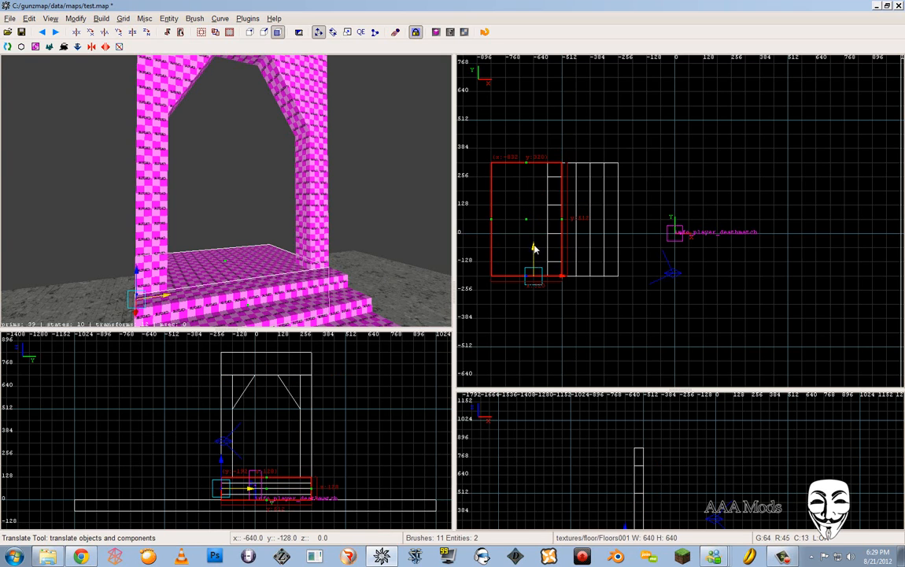
# - Extend the back face of the landing block to the floor's edge at x -1024
pyautogui.press('Escape')
pyautogui.keyDown('shift'); pyautogui.click(492, 219); pyautogui.keyUp('shift')
pyautogui.moveTo(492, 219); pyautogui.dragTo(521, 231, button='right')
pyautogui.moveTo(506, 211); pyautogui.dragTo(464, 211)
pyautogui.press('Escape')
# - Draw a caulk-textured side wall block beside the landing, spanning x -1024 to -512 and y 320 to 512, matching the pillar's height
pyautogui.keyDown('shift'); pyautogui.click(313, 189); pyautogui.keyUp('shift')
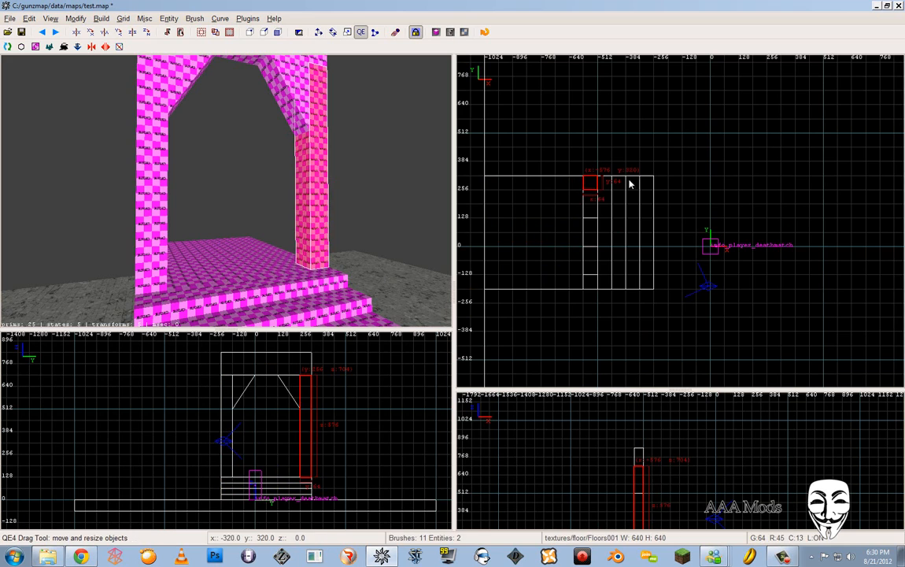
pyautogui.press('Escape')
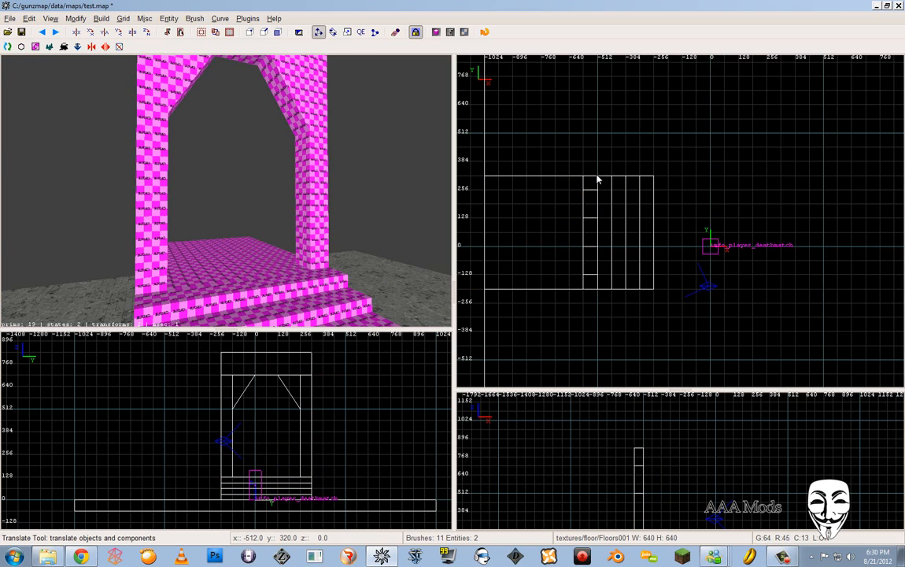
pyautogui.moveTo(597, 180)
pyautogui.mouseDown()
pyautogui.moveTo(521, 139)
pyautogui.moveTo(487, 142)
pyautogui.mouseUp()
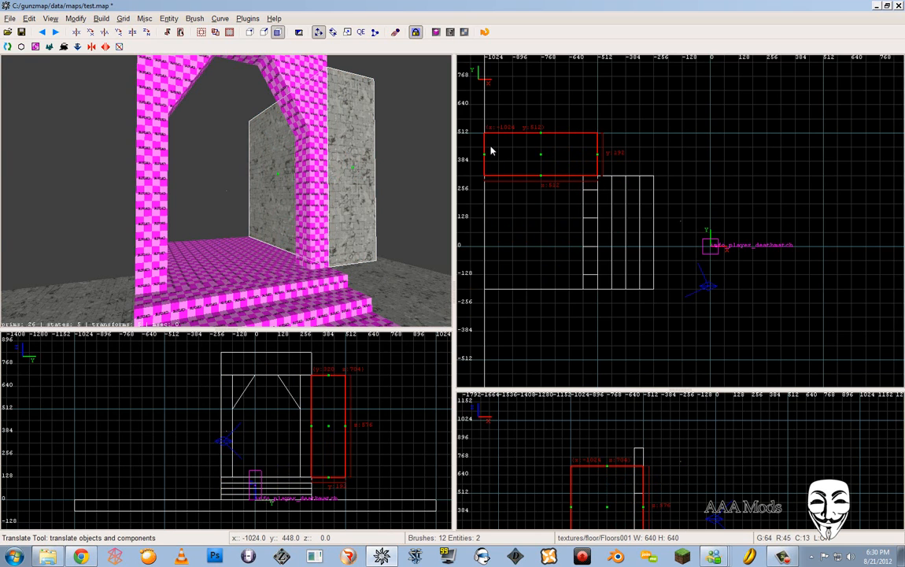
pyautogui.click(35, 46)
# - Extend the side block's bottom face down to the floor and its top face up to z 832
pyautogui.keyDown('shift'); pyautogui.click(361, 173); pyautogui.keyUp('shift')
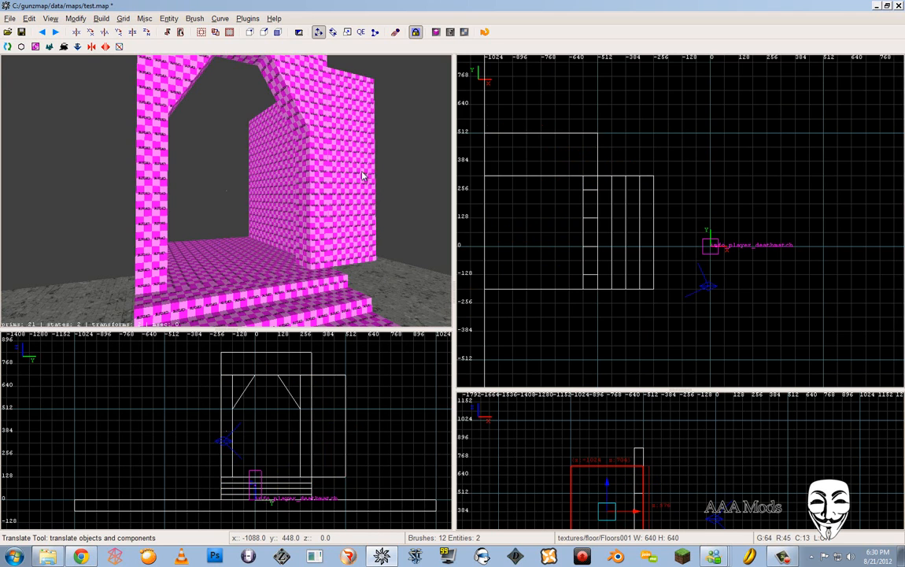
pyautogui.press('f')
pyautogui.moveTo(327, 487)
pyautogui.keyDown('shift'); pyautogui.mouseDown()
pyautogui.moveTo(324, 468)
pyautogui.moveTo(323, 479)
pyautogui.mouseUp(); pyautogui.keyUp('shift')
pyautogui.press('Escape')
pyautogui.keyDown('shift'); pyautogui.moveTo(336, 368); pyautogui.dragTo(319, 395); pyautogui.keyUp('shift')
pyautogui.moveTo(321, 387); pyautogui.dragTo(321, 416, button='right')
pyautogui.moveTo(324, 384); pyautogui.dragTo(323, 360)
# - Duplicate the side block and move the copy to the landing's opposite side, spanning y -384 to -192
pyautogui.press('space')
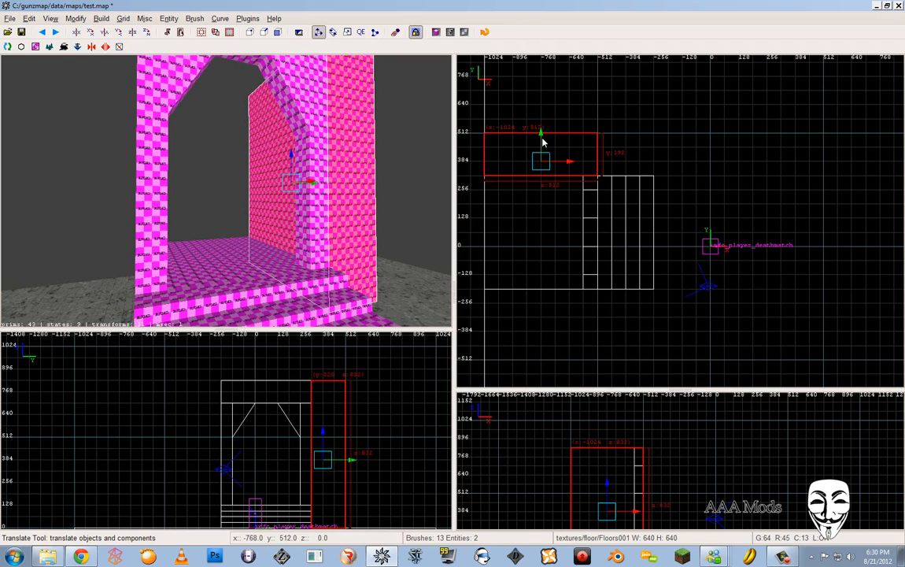
pyautogui.moveTo(539, 140); pyautogui.dragTo(539, 298)
pyautogui.press('Escape')
pyautogui.rightClick(226, 189)
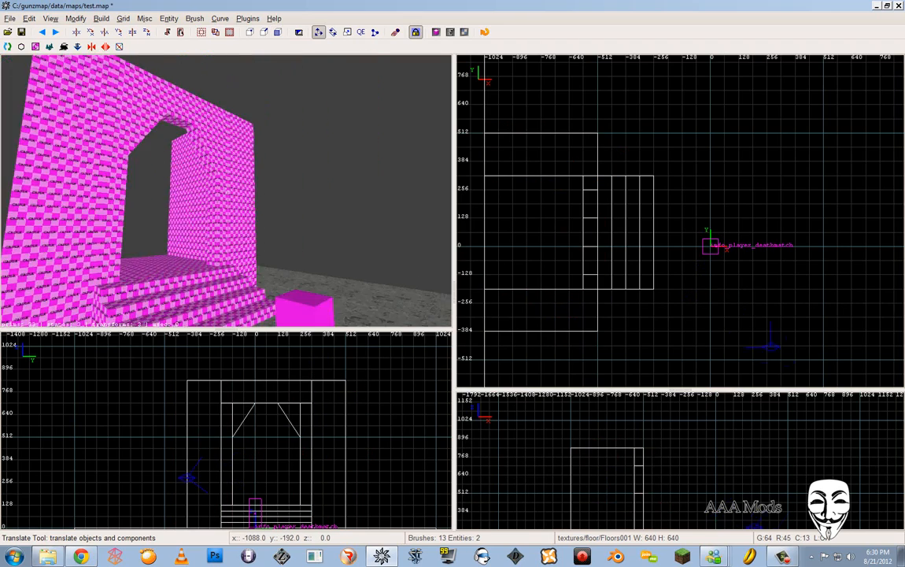
pyautogui.scroll(-5, 226, 190)
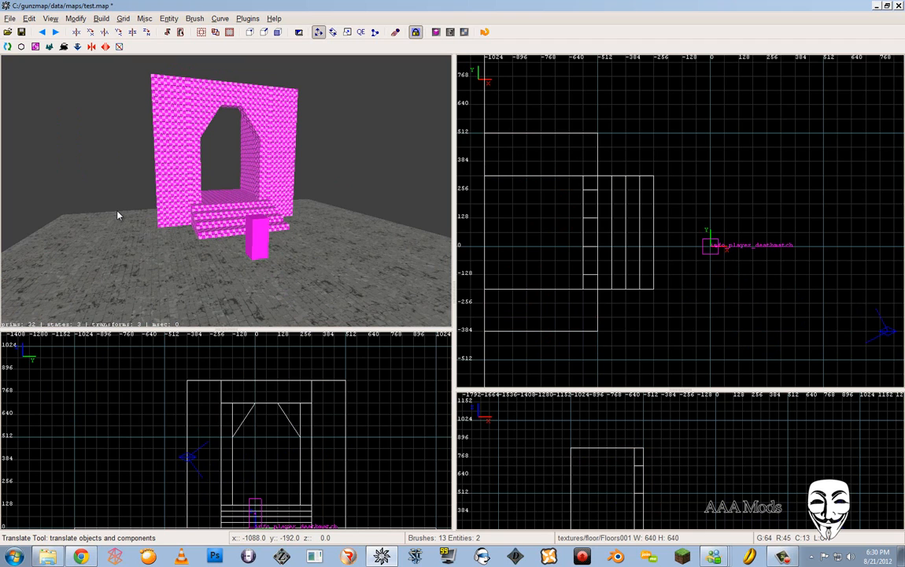
pyautogui.rightClick(178, 185)
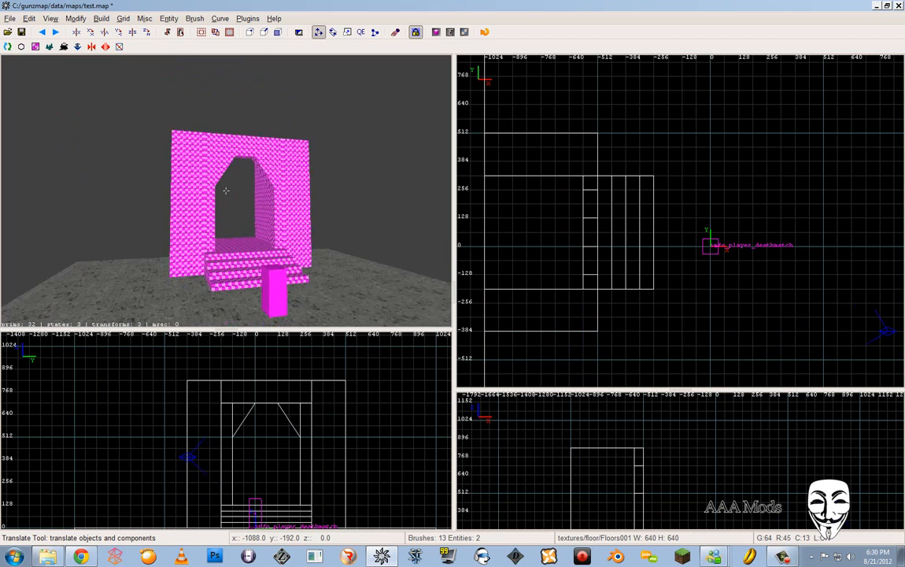
pyautogui.scroll(8, 226, 190)
pyautogui.scroll(-6, 225, 190)
pyautogui.rightClick(226, 190)
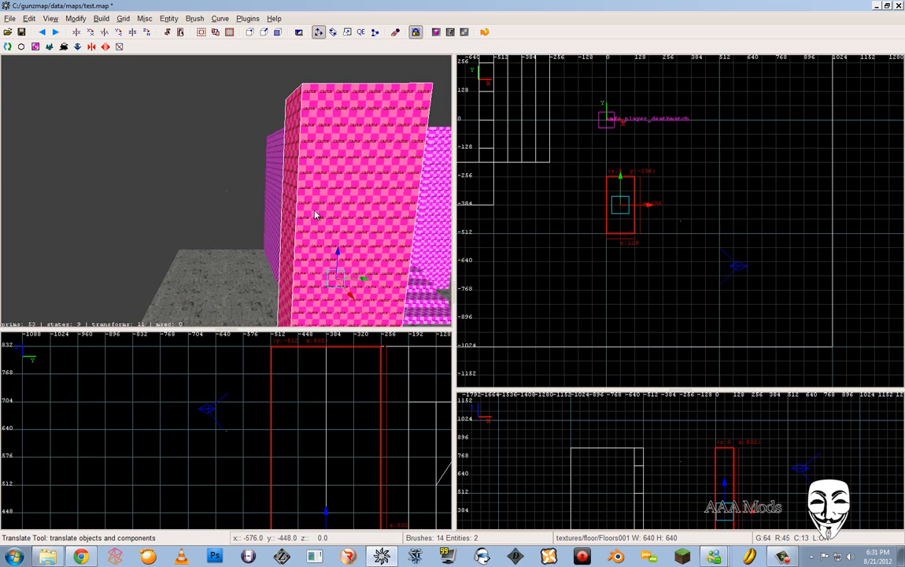
# - Duplicate the freestanding 128 by 256 block, rotate the copy 90 degrees about Z and place it at x 128 to 384, y -640 to -512
pyautogui.press('space')
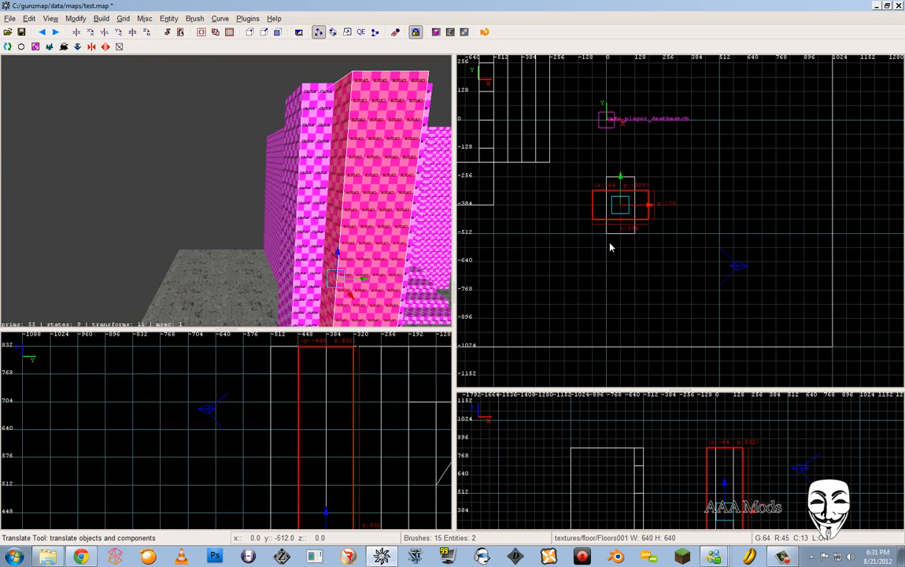
pyautogui.moveTo(619, 211); pyautogui.dragTo(661, 254)
pyautogui.press('Escape')
pyautogui.rightClick(393, 247)
pyautogui.press('Up')
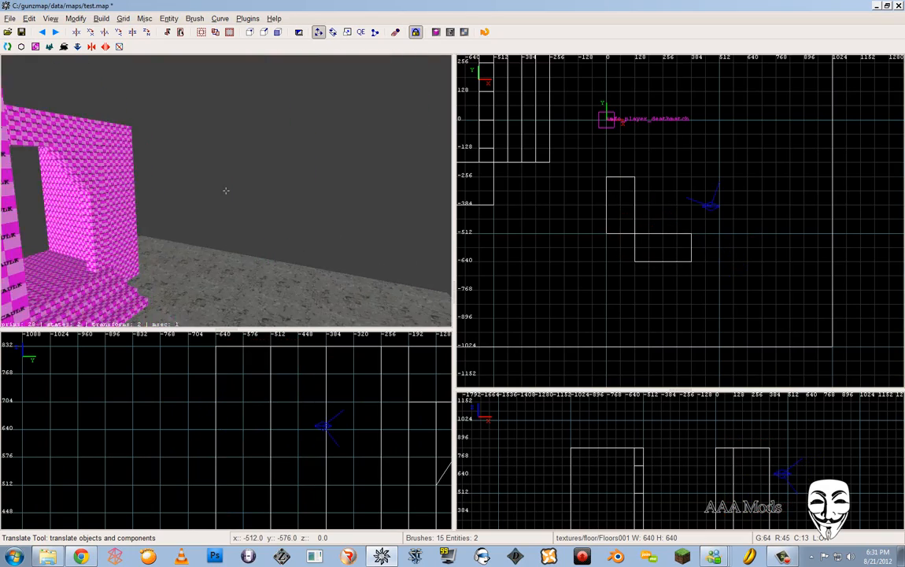
# - Select the rotated freestanding block and move it out of alignment on a grid of 2, so it starts at x 74, y -514
pyautogui.press('Down')
pyautogui.rightClick(314, 266)
pyautogui.press('Up')
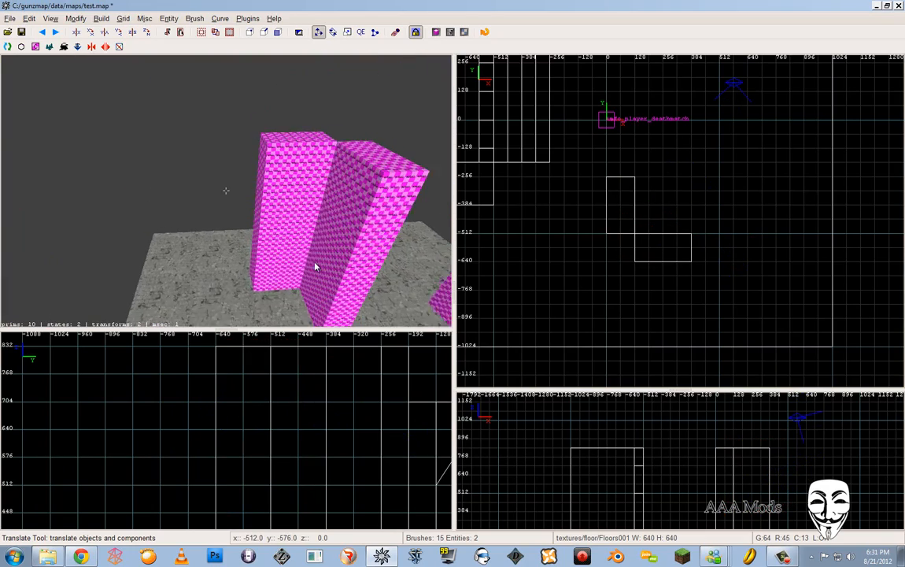
pyautogui.rightClick(315, 265)
pyautogui.keyDown('shift'); pyautogui.click(313, 212); pyautogui.keyUp('shift')
pyautogui.press('4')
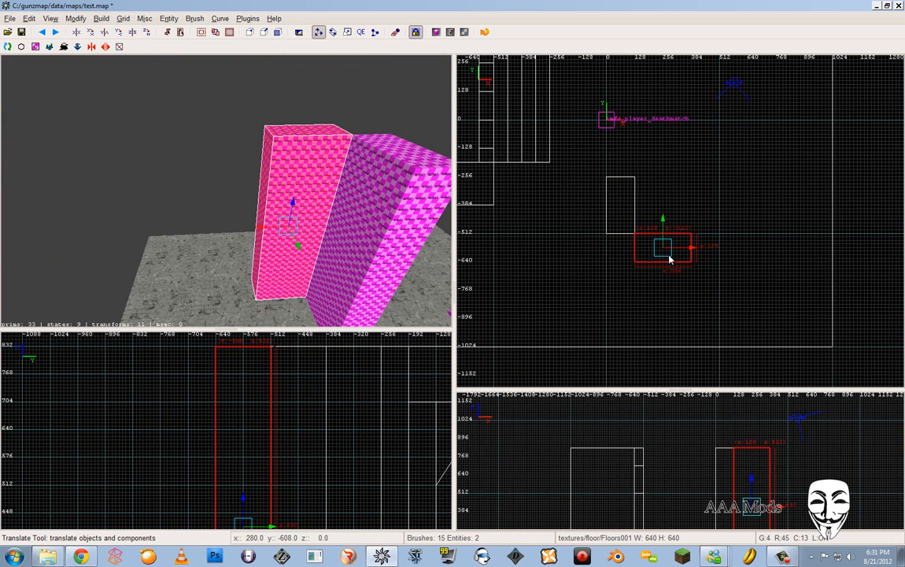
pyautogui.press('2')
pyautogui.moveTo(667, 252); pyautogui.dragTo(652, 252)
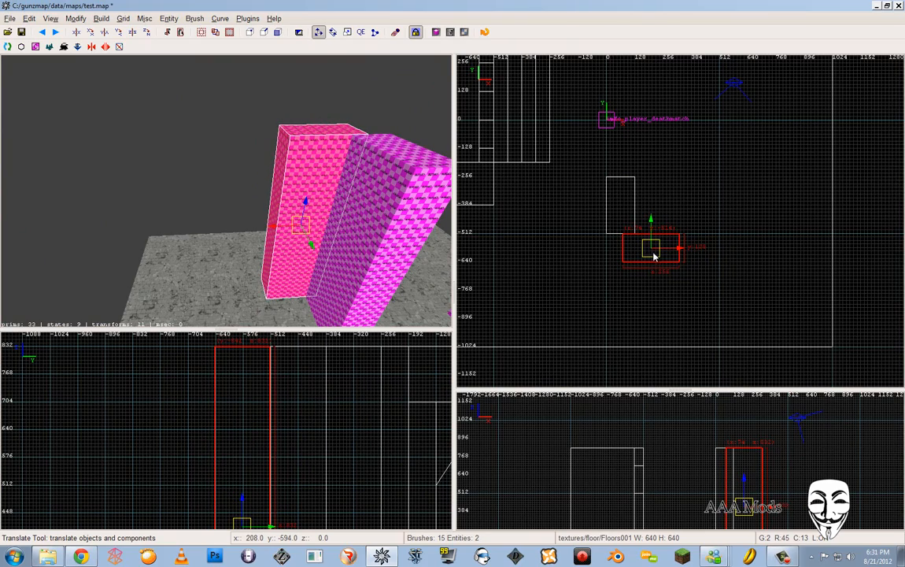
# - Move the block back so its corner meets the neighbouring block's corner exactly at x 128, y -512
pyautogui.scroll(8, 653, 253)
pyautogui.scroll(2, 711, 253)
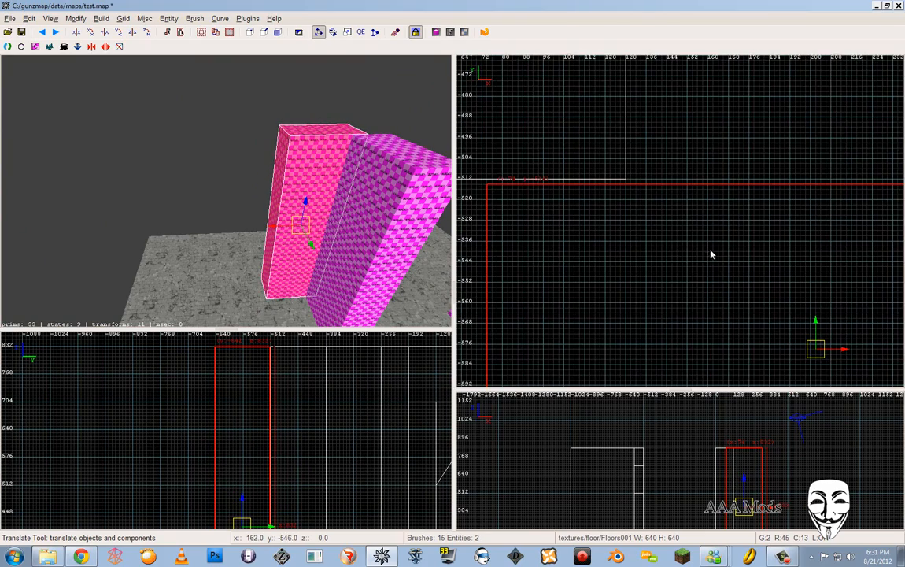
pyautogui.scroll(-3, 817, 317)
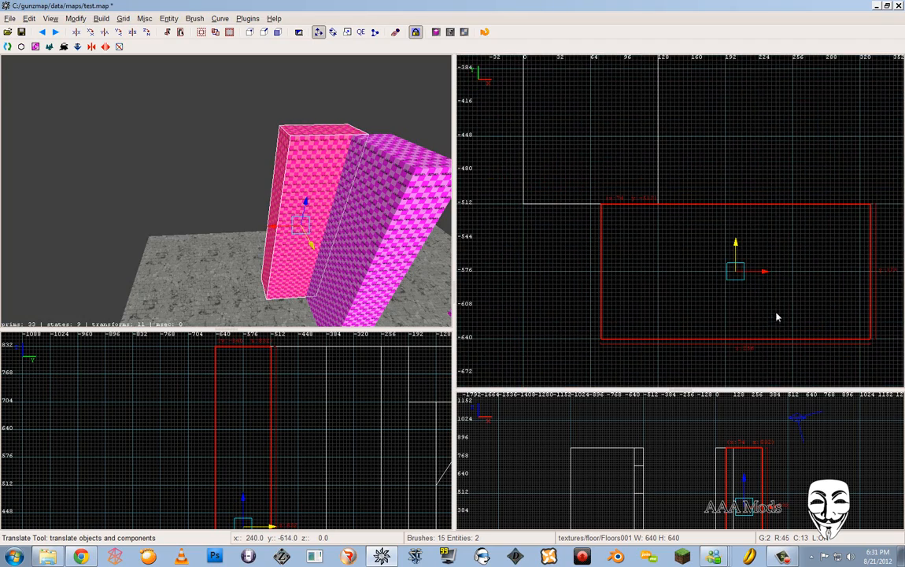
pyautogui.moveTo(763, 270); pyautogui.dragTo(823, 272)
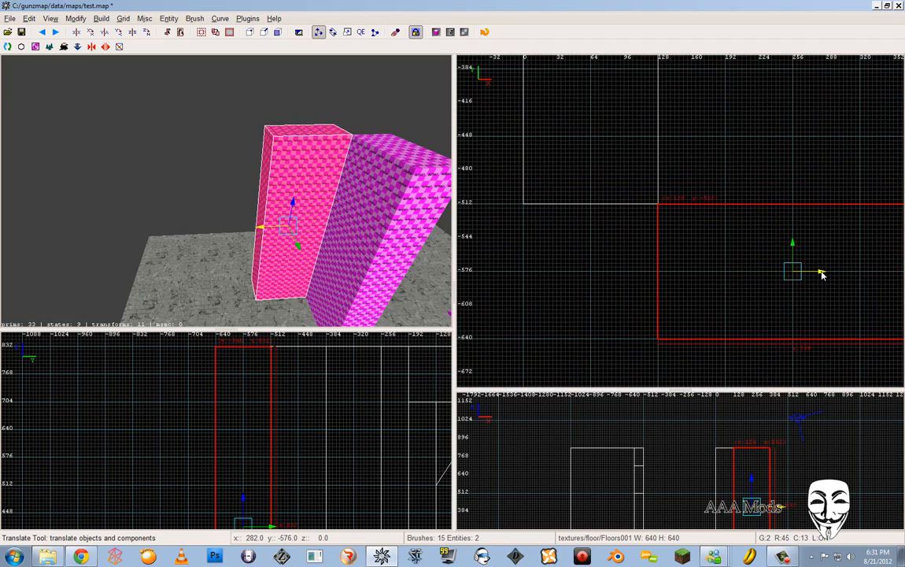
pyautogui.moveTo(822, 273); pyautogui.dragTo(794, 280, button='right')
pyautogui.scroll(5, 709, 263)
pyautogui.scroll(-4, 677, 264)
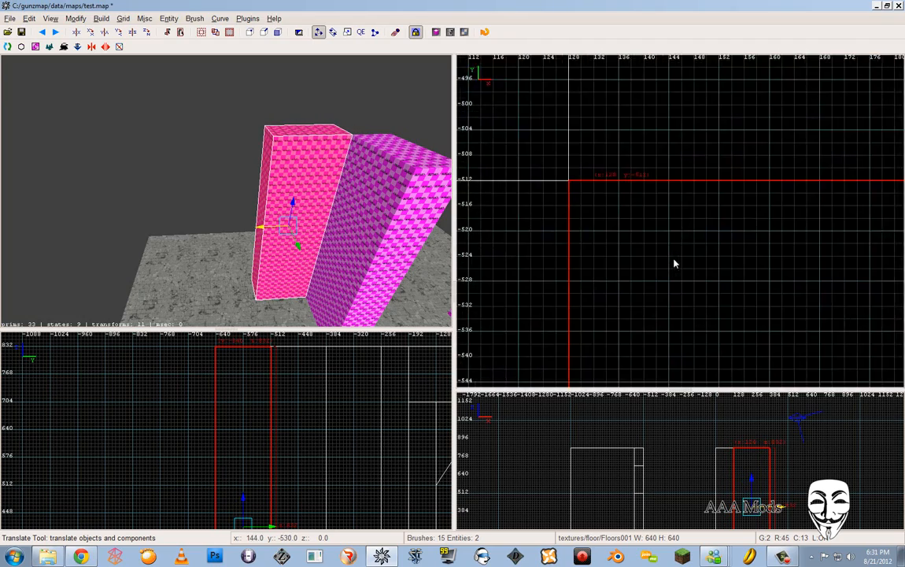
pyautogui.scroll(-1, 677, 274)
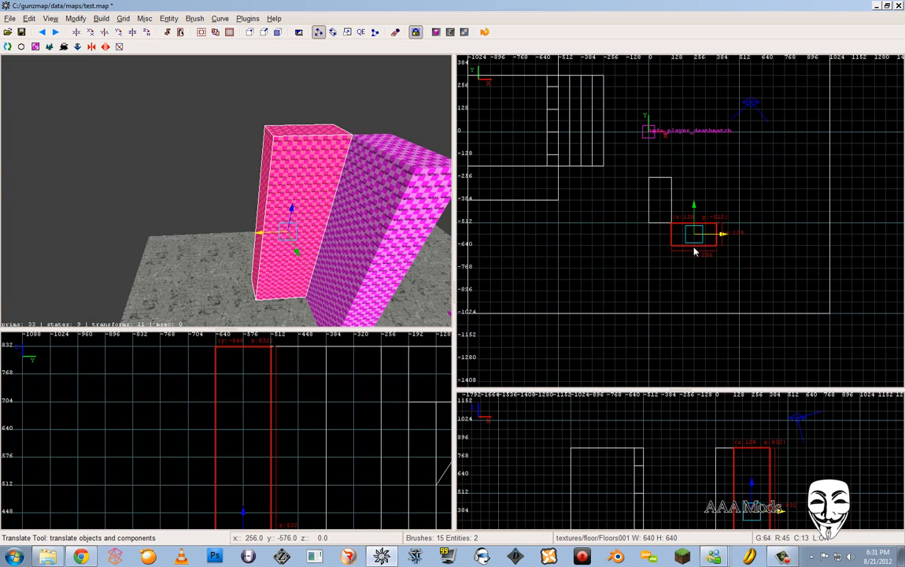
# - Extend the block to 832 units along X on a grid of 64, and place a duplicate at y 0 to 128
pyautogui.moveTo(697, 235)
pyautogui.mouseDown()
pyautogui.moveTo(678, 242)
pyautogui.moveTo(811, 252)
pyautogui.mouseUp()
pyautogui.press('space')
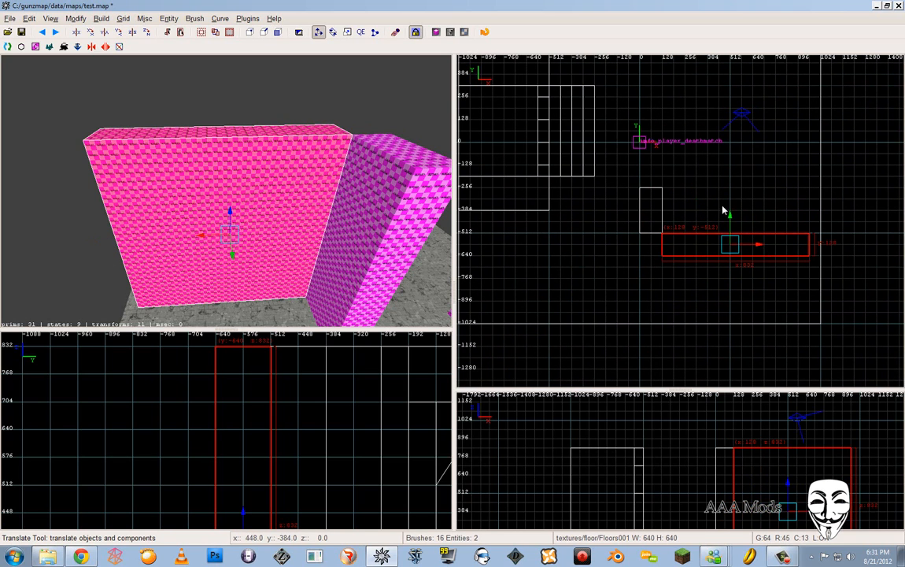
pyautogui.moveTo(723, 207); pyautogui.dragTo(728, 104)
# - Shorten the duplicate wall by moving its far X end face to about x 856 on a grid of 8
pyautogui.moveTo(819, 114)
pyautogui.mouseDown()
pyautogui.moveTo(805, 125)
pyautogui.moveTo(840, 134)
pyautogui.moveTo(801, 132)
pyautogui.mouseUp()
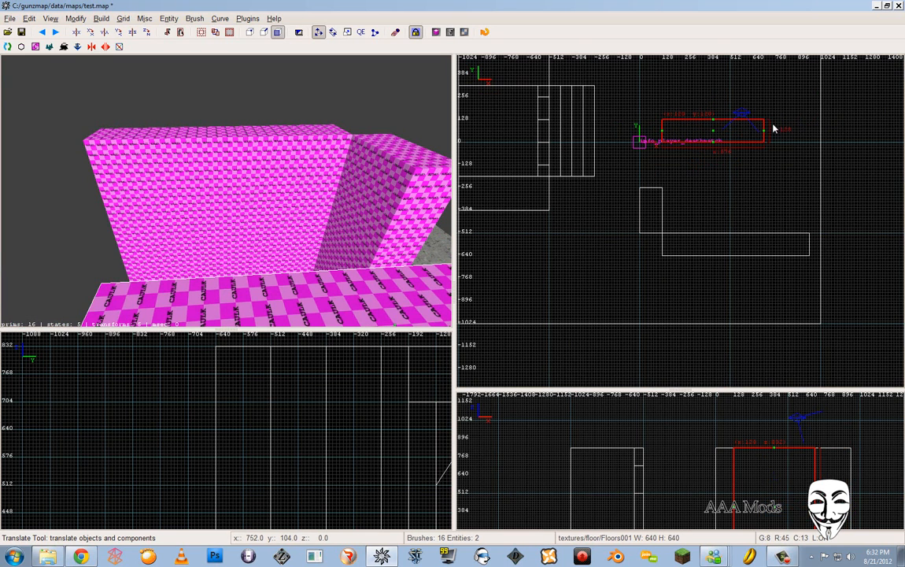
pyautogui.keyDown('shift'); pyautogui.click(765, 129); pyautogui.keyUp('shift')
pyautogui.moveTo(790, 134); pyautogui.dragTo(817, 137)
pyautogui.moveTo(817, 137); pyautogui.dragTo(773, 188, button='right')
pyautogui.scroll(3, 795, 144)
pyautogui.moveTo(795, 144)
pyautogui.mouseDown(button='right')
pyautogui.moveTo(780, 133)
pyautogui.moveTo(790, 186)
pyautogui.mouseUp(button='right')
pyautogui.scroll(3, 791, 186)
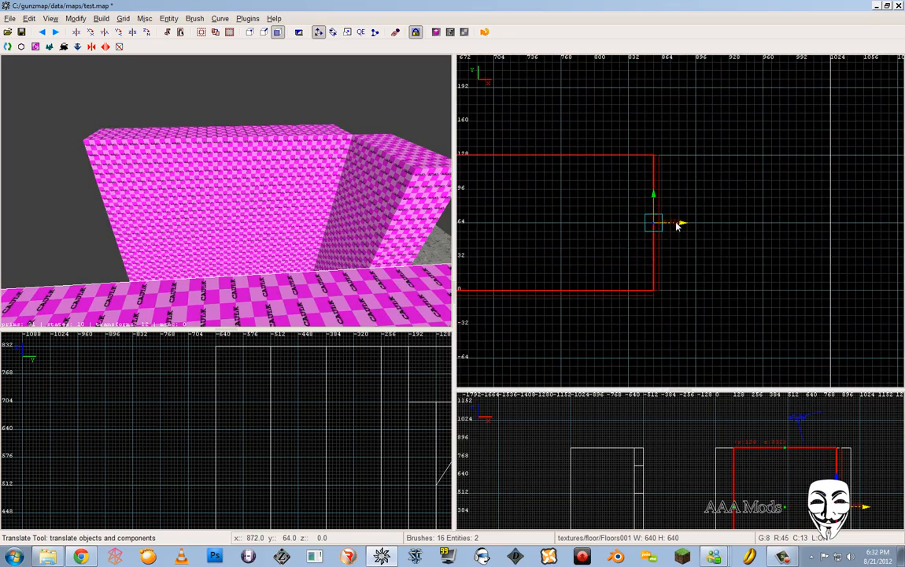
# - Extend the duplicate's end face to x 960 to match the other wall, restore the grid to 64 and deselect the wall
pyautogui.moveTo(678, 223); pyautogui.dragTo(790, 227)
pyautogui.scroll(-6, 790, 226)
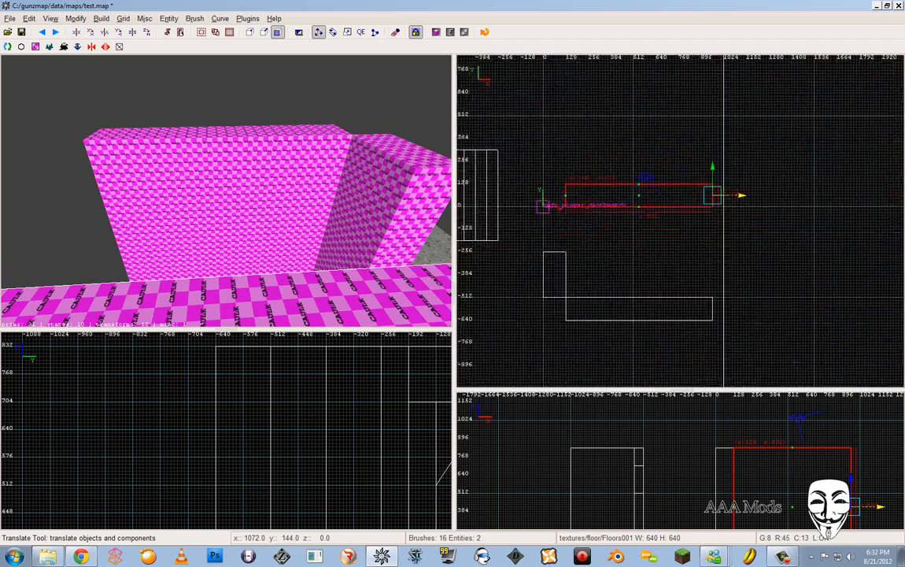
pyautogui.moveTo(643, 277); pyautogui.dragTo(673, 212, button='right')
pyautogui.press('f')
pyautogui.press('7')
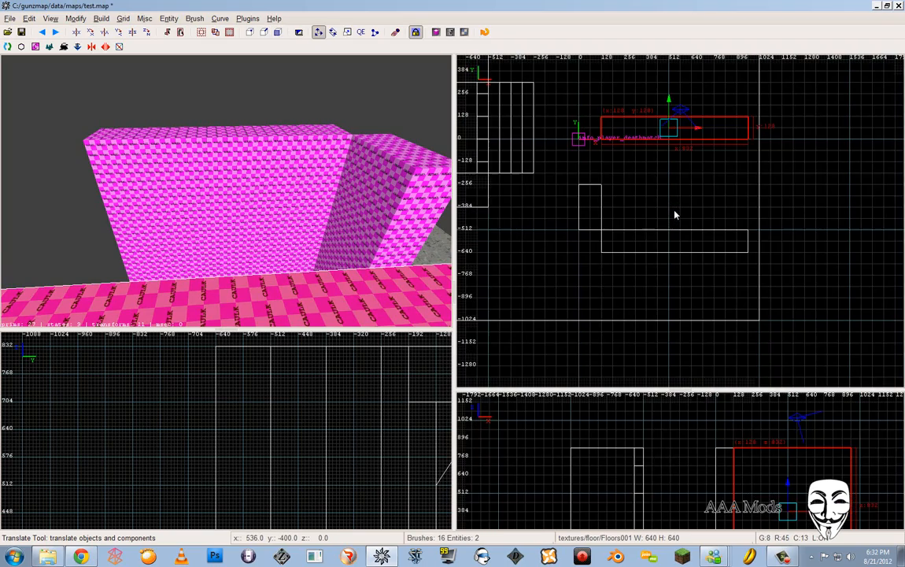
pyautogui.press('6')
pyautogui.press('7')
pyautogui.scroll(-4, 692, 210)
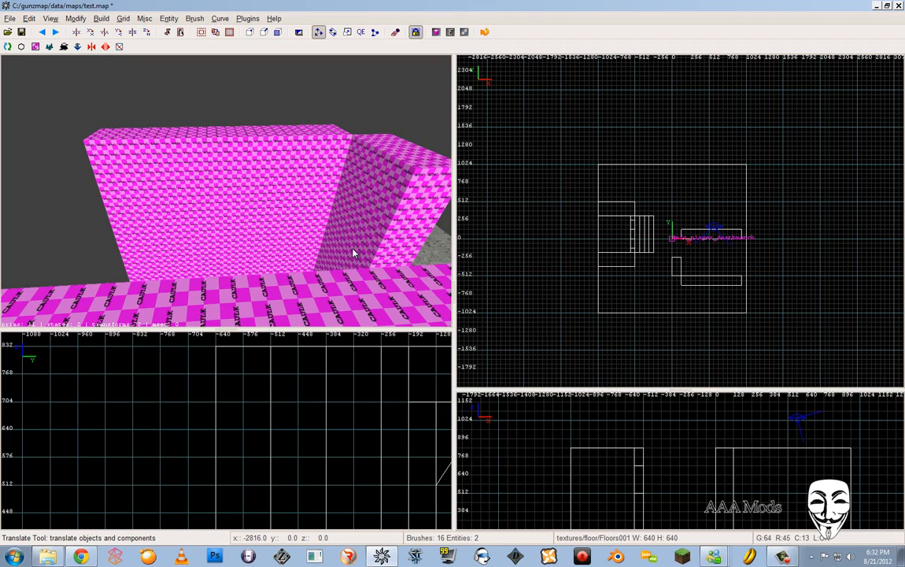
# - Delete the two long freestanding walls and the 128 by 256 block beside them
pyautogui.rightClick(308, 168)
pyautogui.press('Up')
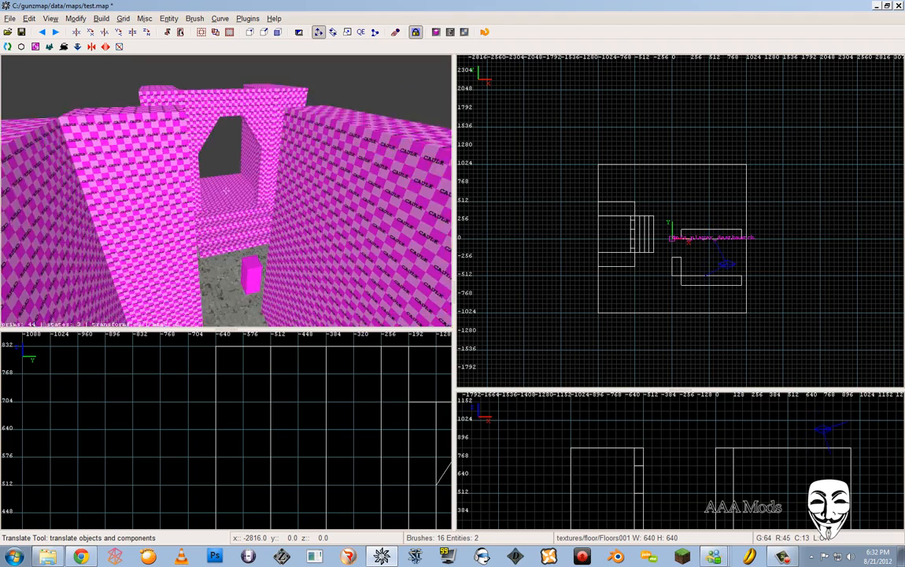
pyautogui.press('Down')
pyautogui.rightClick(226, 191)
pyautogui.keyDown('shift'); pyautogui.click(303, 175); pyautogui.keyUp('shift')
pyautogui.keyDown('shift'); pyautogui.click(222, 194); pyautogui.keyUp('shift')
pyautogui.keyDown('shift'); pyautogui.click(181, 202); pyautogui.keyUp('shift')
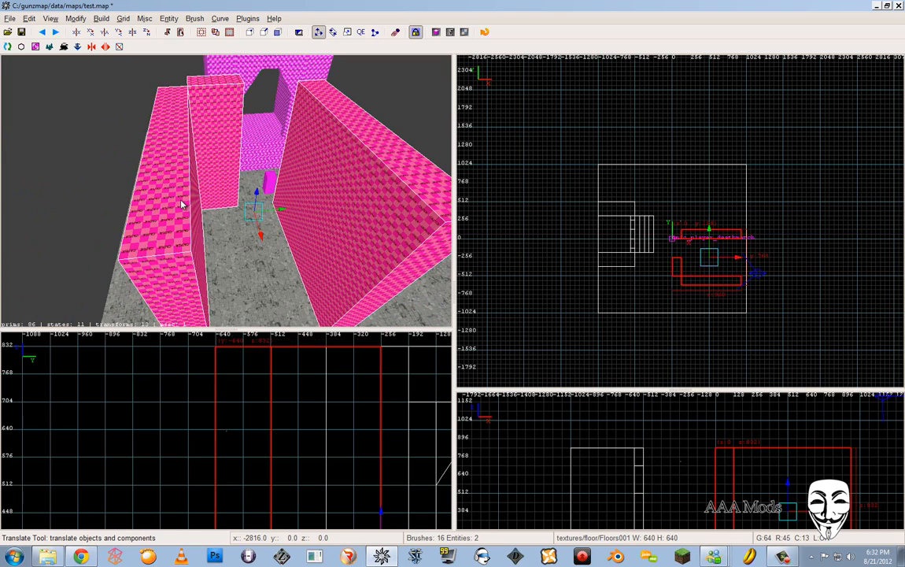
pyautogui.press('BackSpace')
pyautogui.keyDown('shift'); pyautogui.click(272, 187); pyautogui.keyUp('shift')
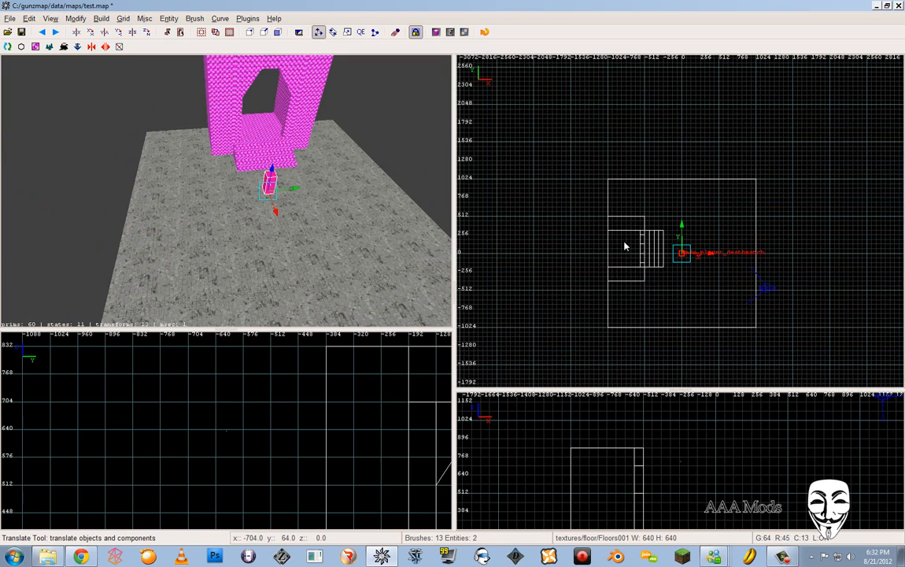
pyautogui.scroll(5, 624, 246)
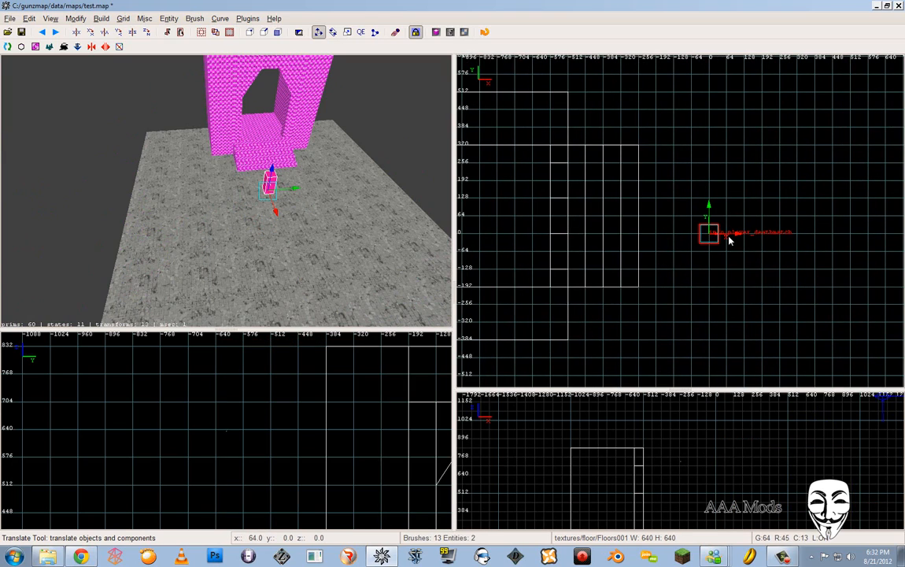
pyautogui.press('Escape')
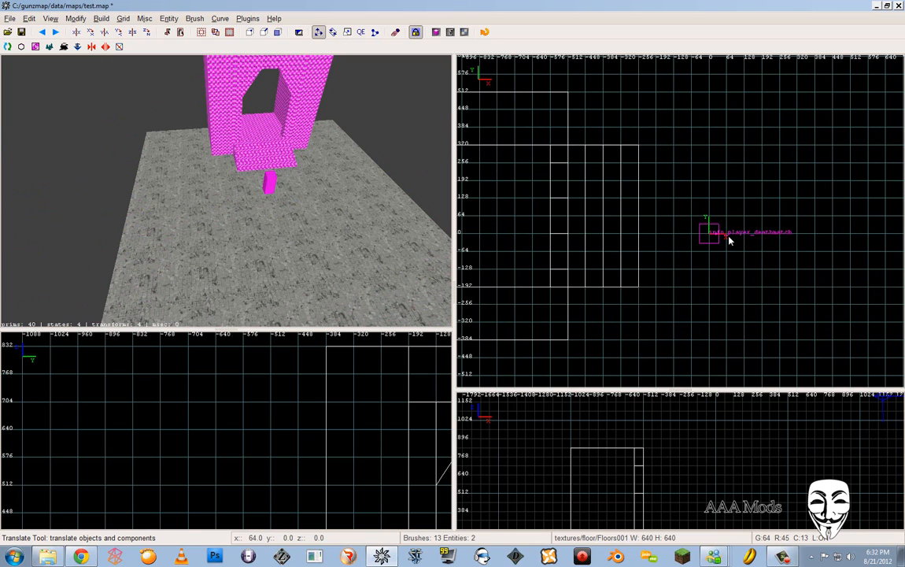